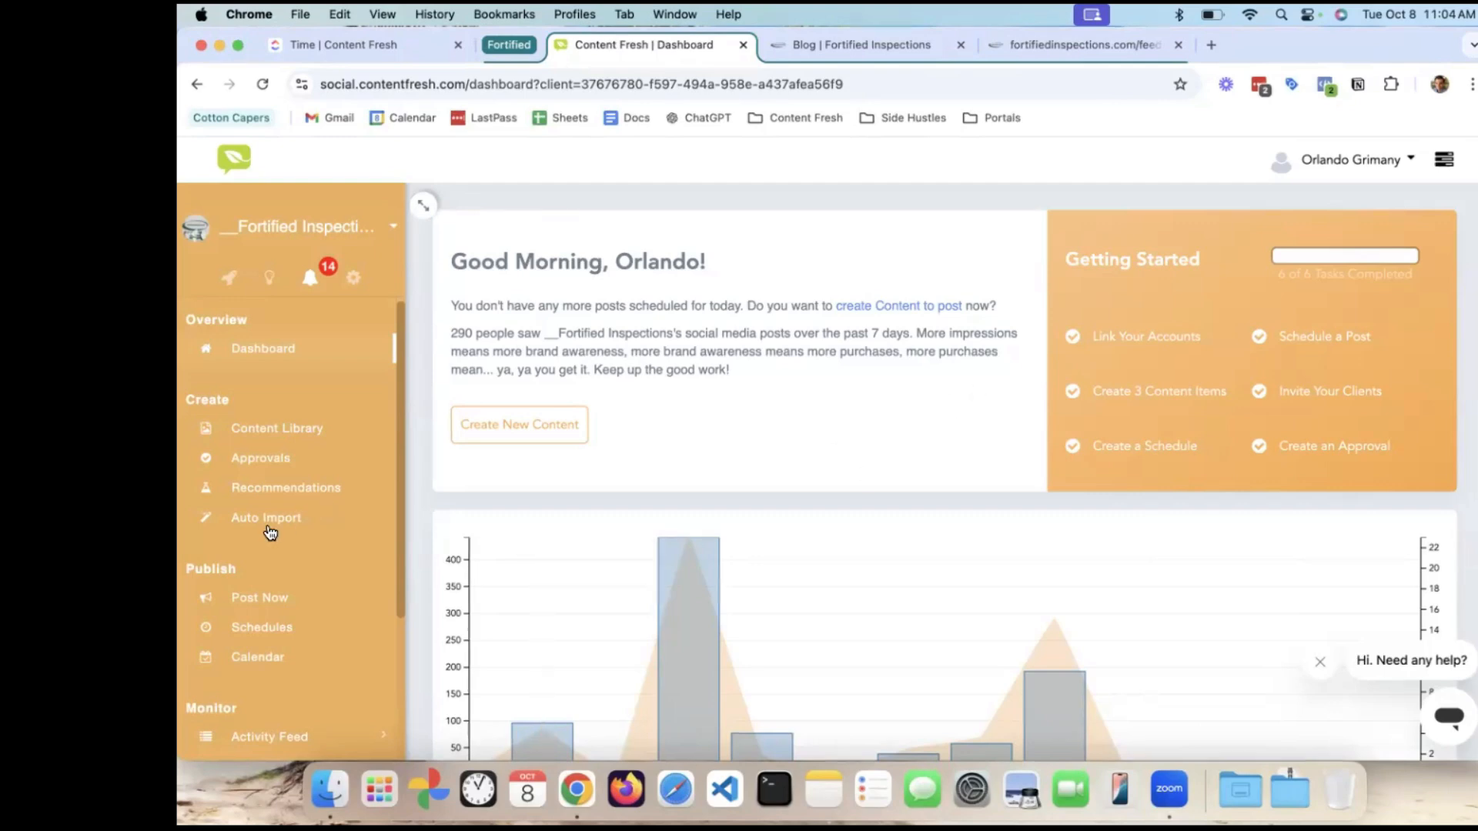
- Open the Auto Import page and look over the existing posts on the Fortified Inspections blog
{"action": "left_click", "coordinate": [268, 519]}
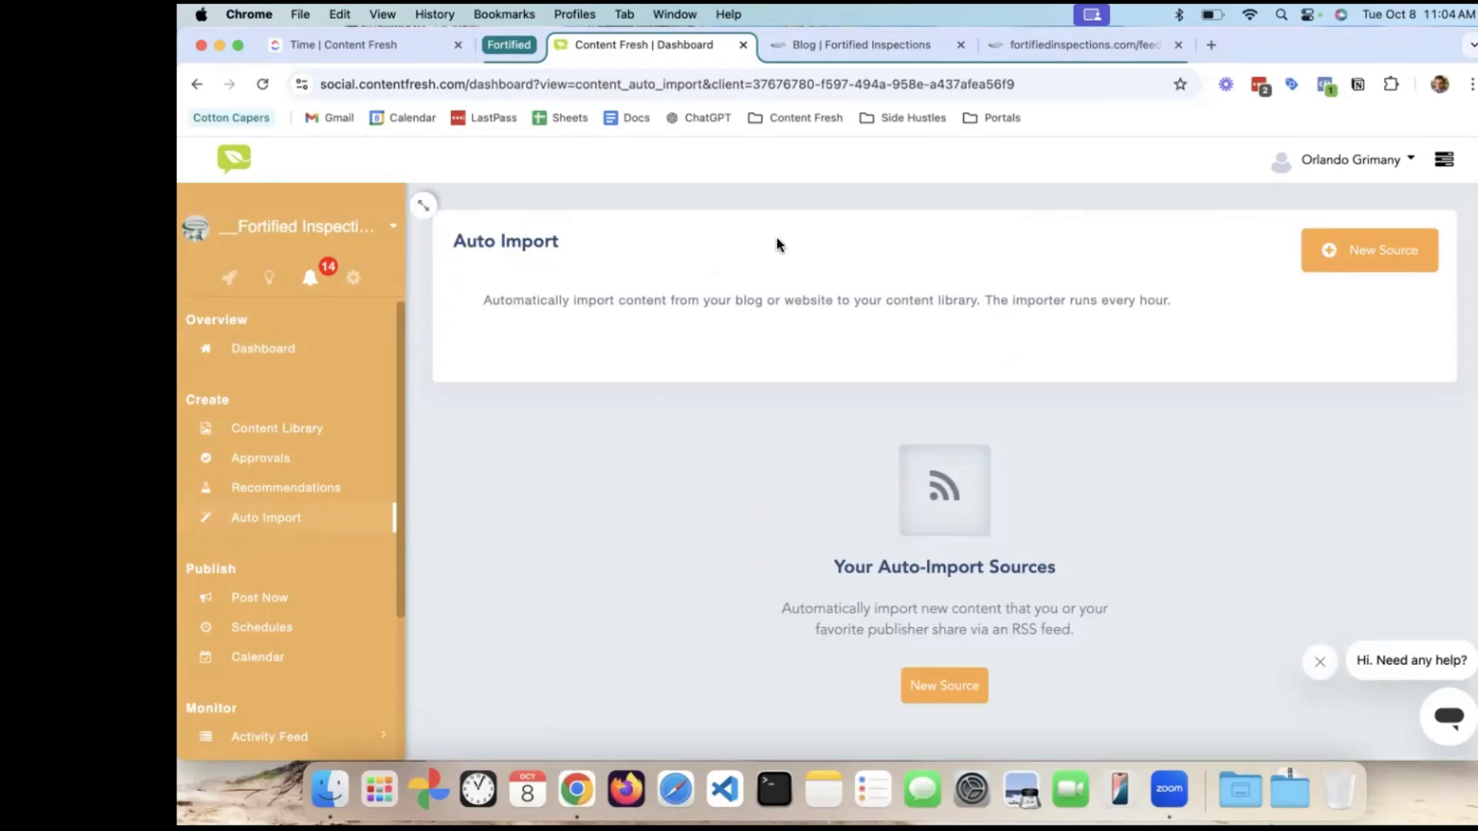
{"action": "key", "text": "ctrl+Tab"}
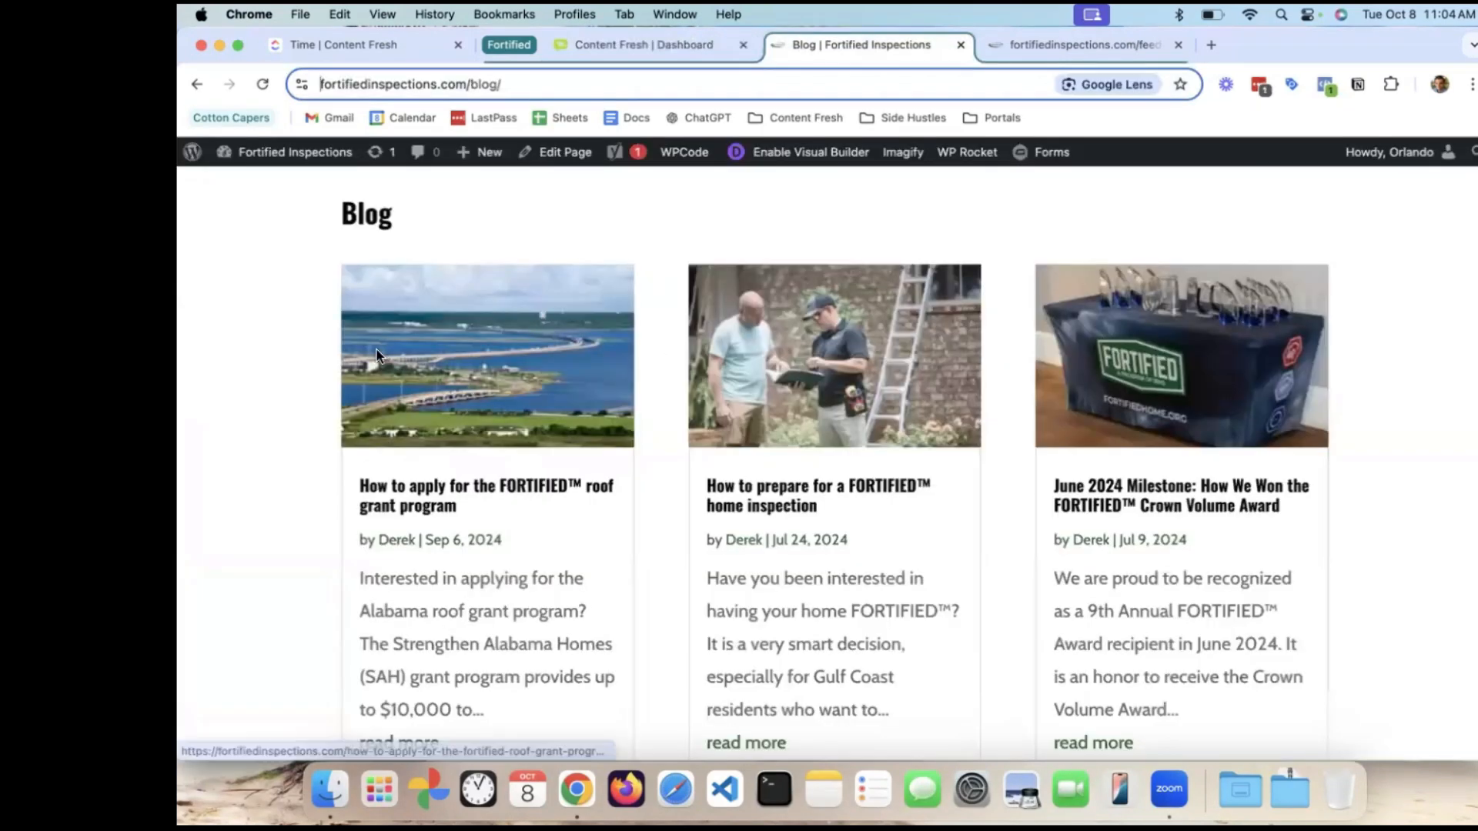
{"action": "scroll", "coordinate": [981, 501], "scroll_direction": "down", "scroll_amount": 10}
{"action": "scroll", "coordinate": [990, 497], "scroll_direction": "up", "scroll_amount": 10}
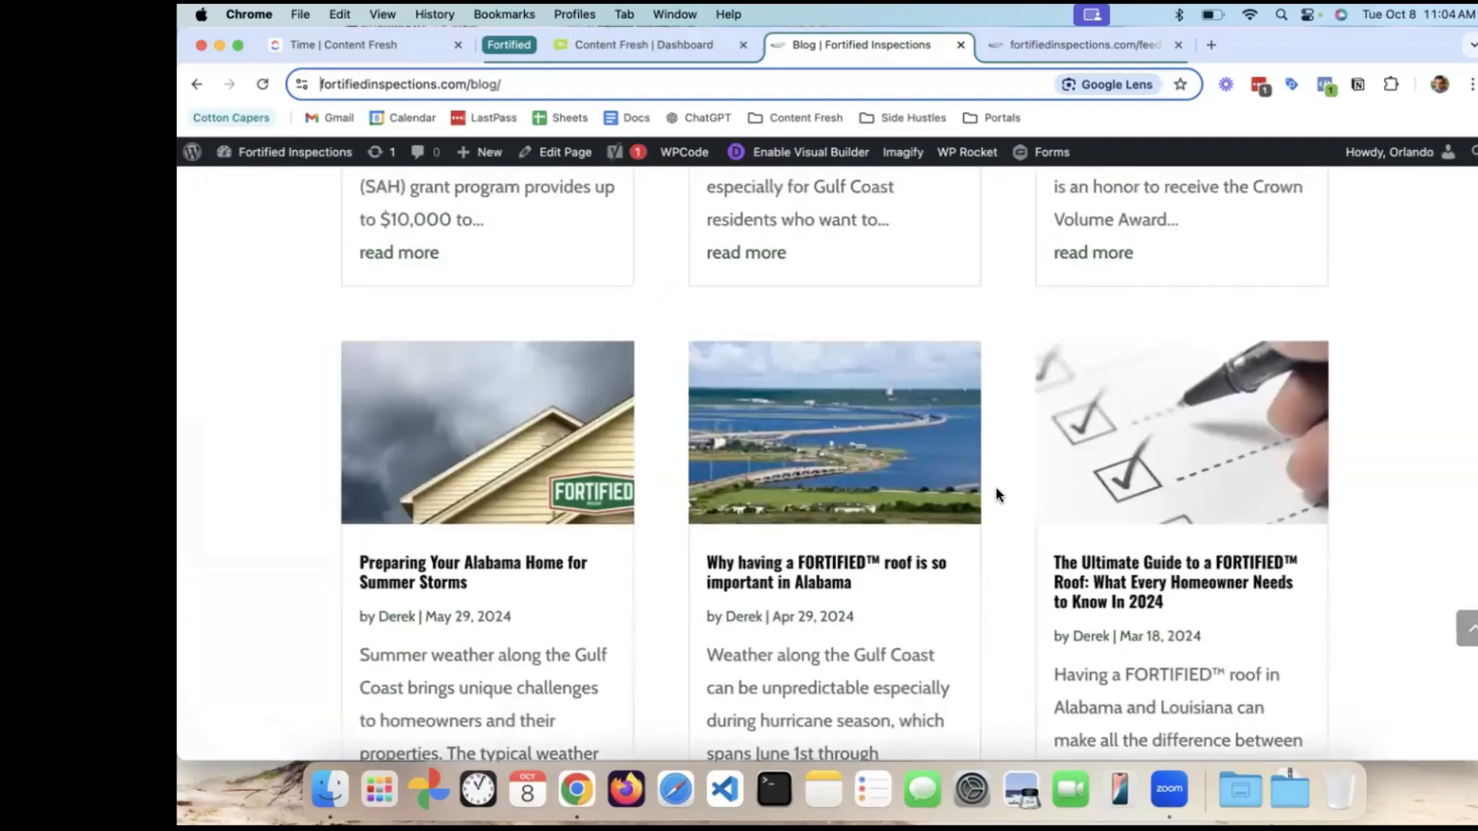
{"action": "scroll", "coordinate": [999, 490], "scroll_direction": "up", "scroll_amount": 1}
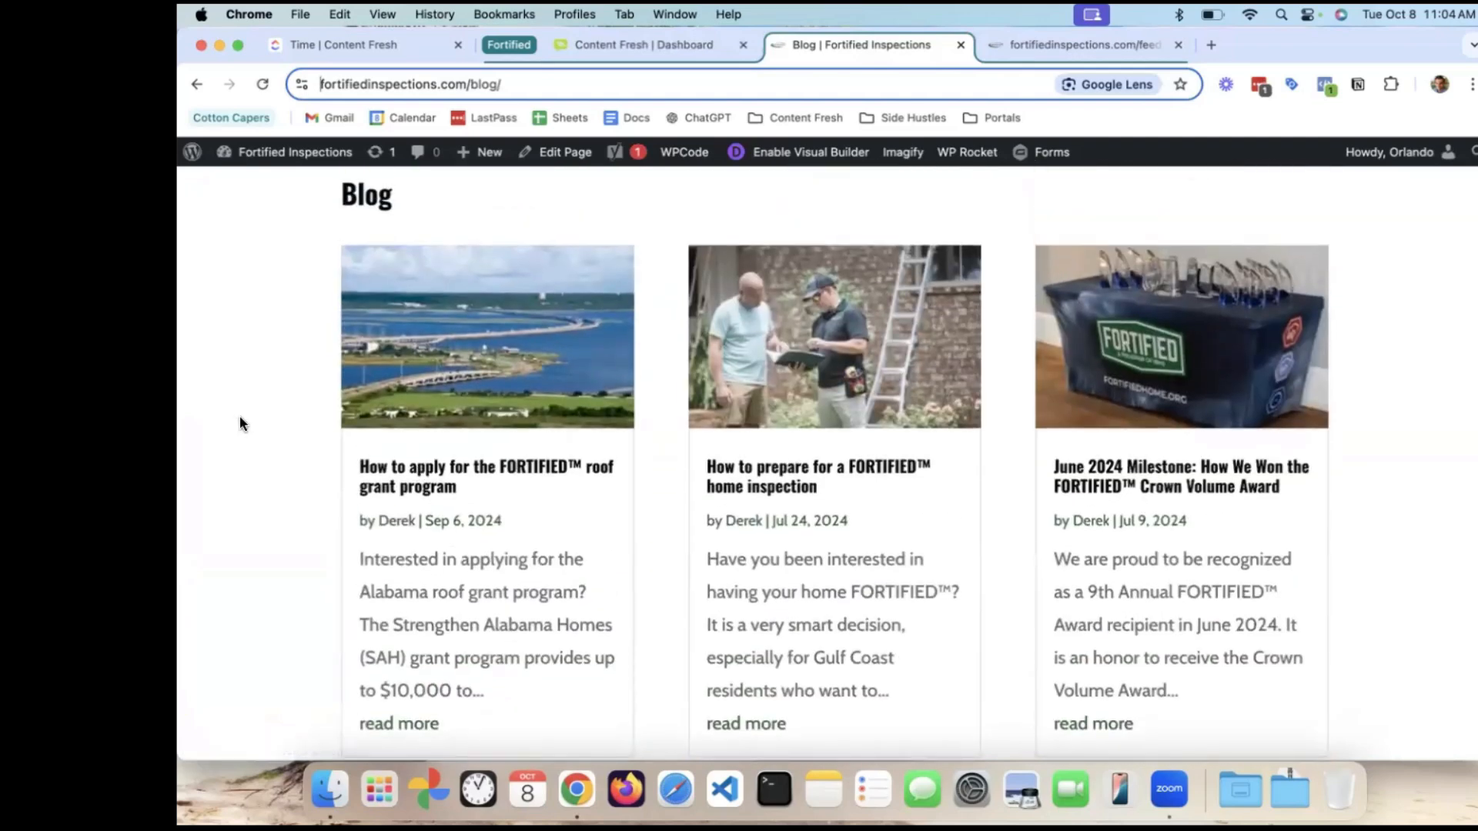
{"action": "left_click", "coordinate": [649, 44]}
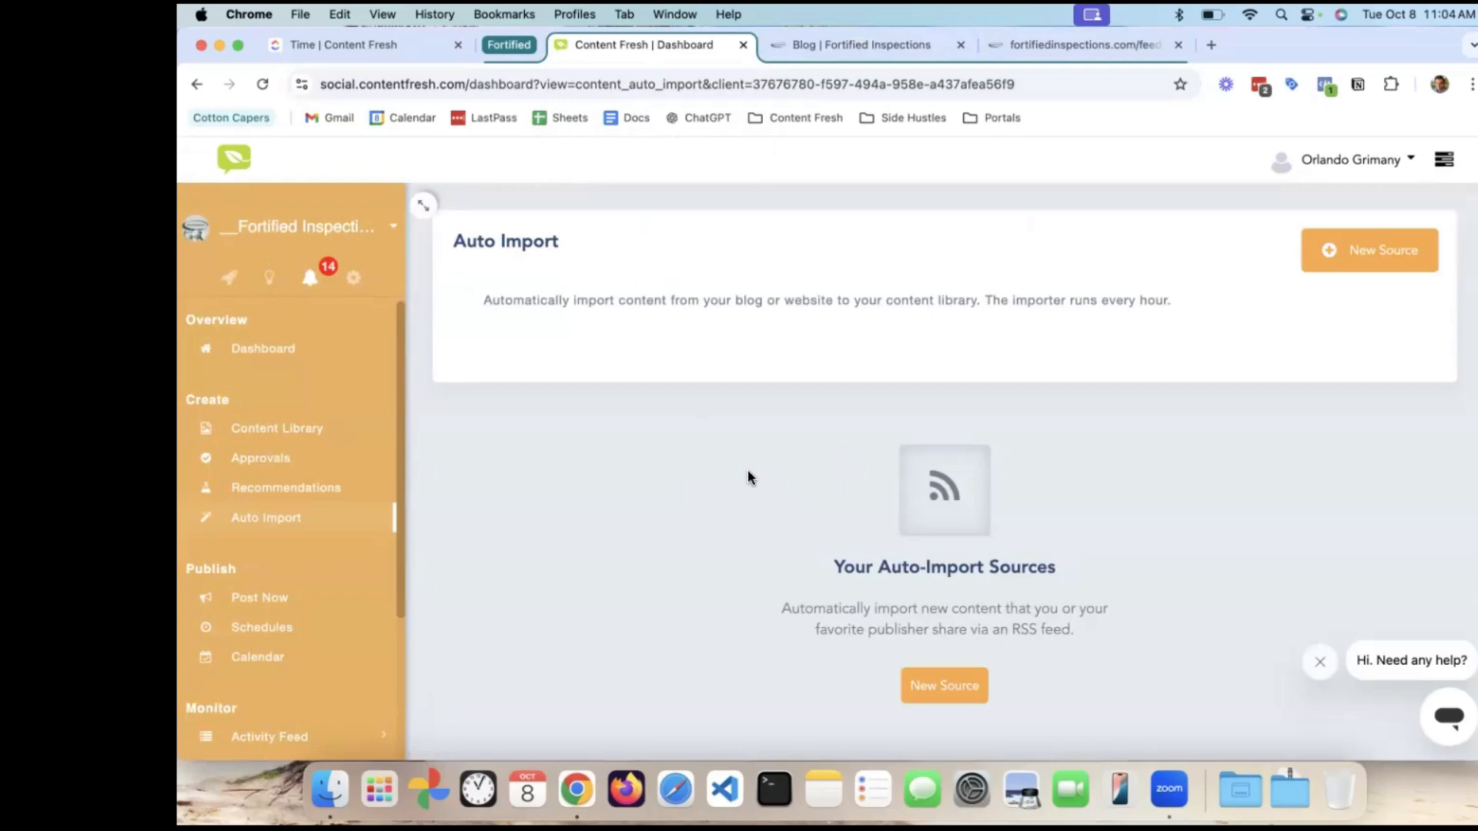
{"action": "left_click", "coordinate": [847, 45]}
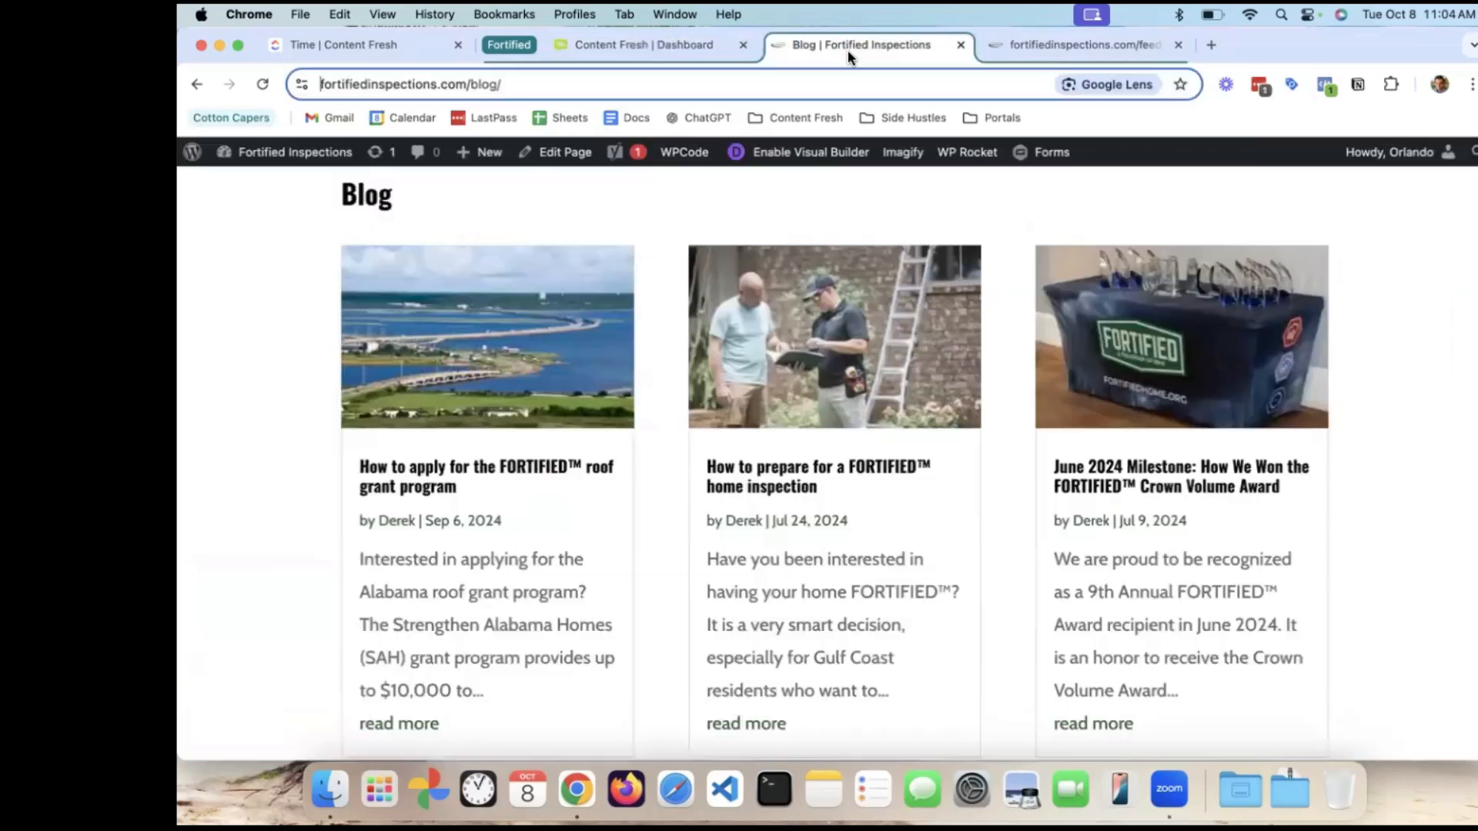
{"action": "left_click", "coordinate": [671, 45]}
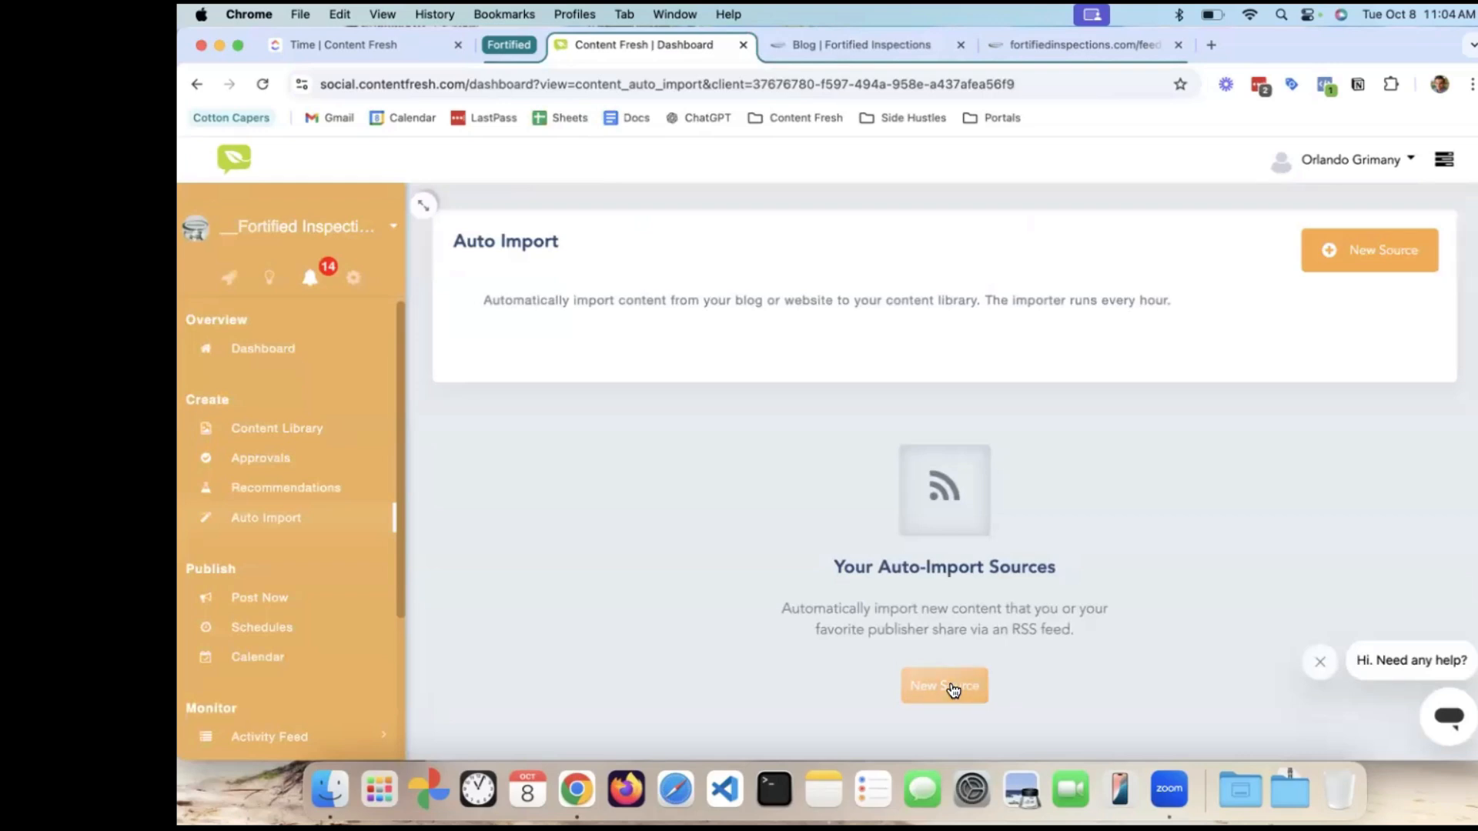
- Start a new auto-import source titled "Website Blog Feed" with RSS Feed as its source type
{"action": "left_click", "coordinate": [949, 693]}
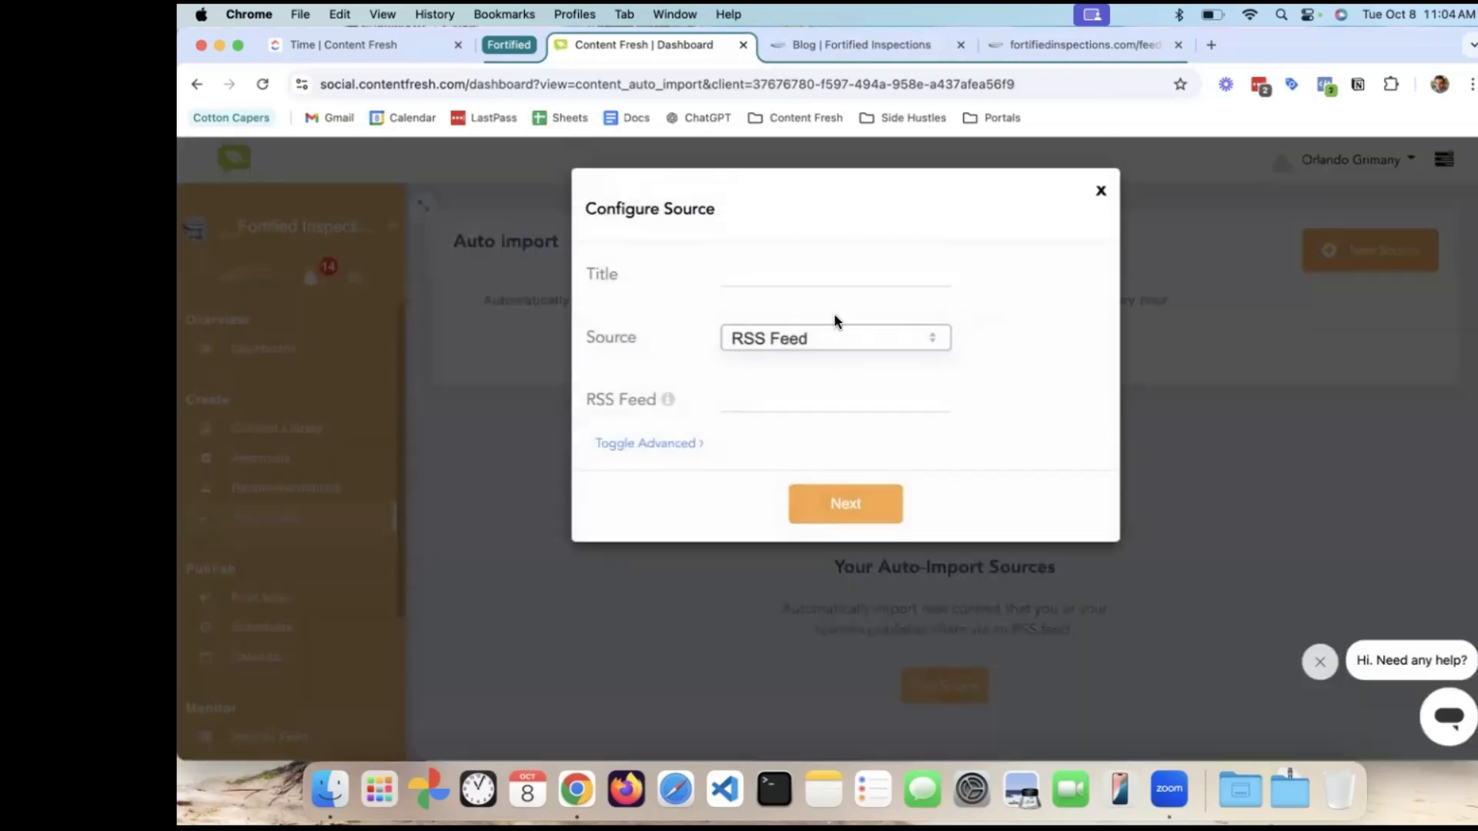
{"action": "left_click", "coordinate": [818, 271]}
{"action": "type", "text": "Website Blog Feed"}
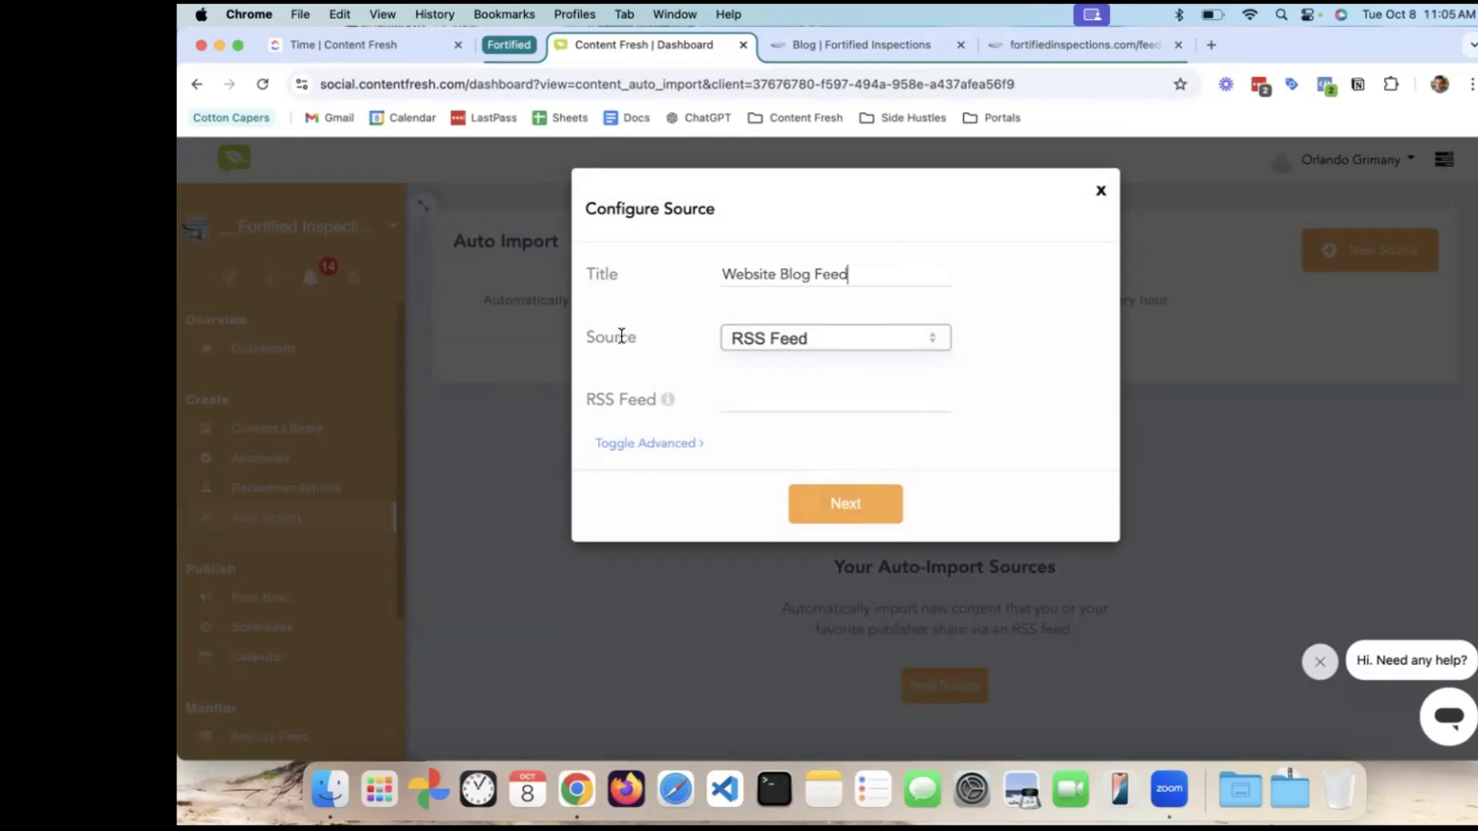
{"action": "left_click", "coordinate": [845, 339]}
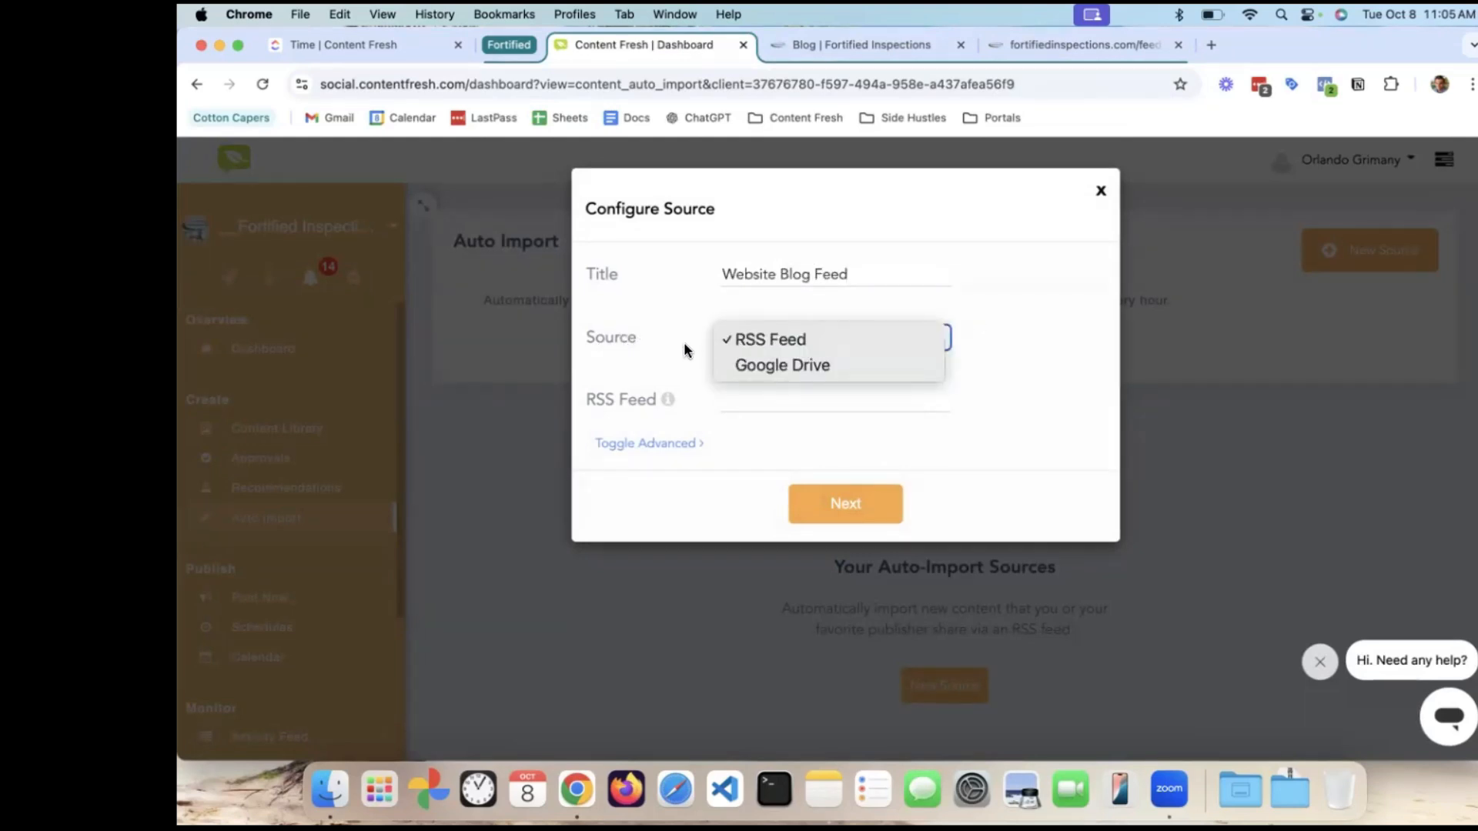
{"action": "left_click", "coordinate": [1032, 339]}
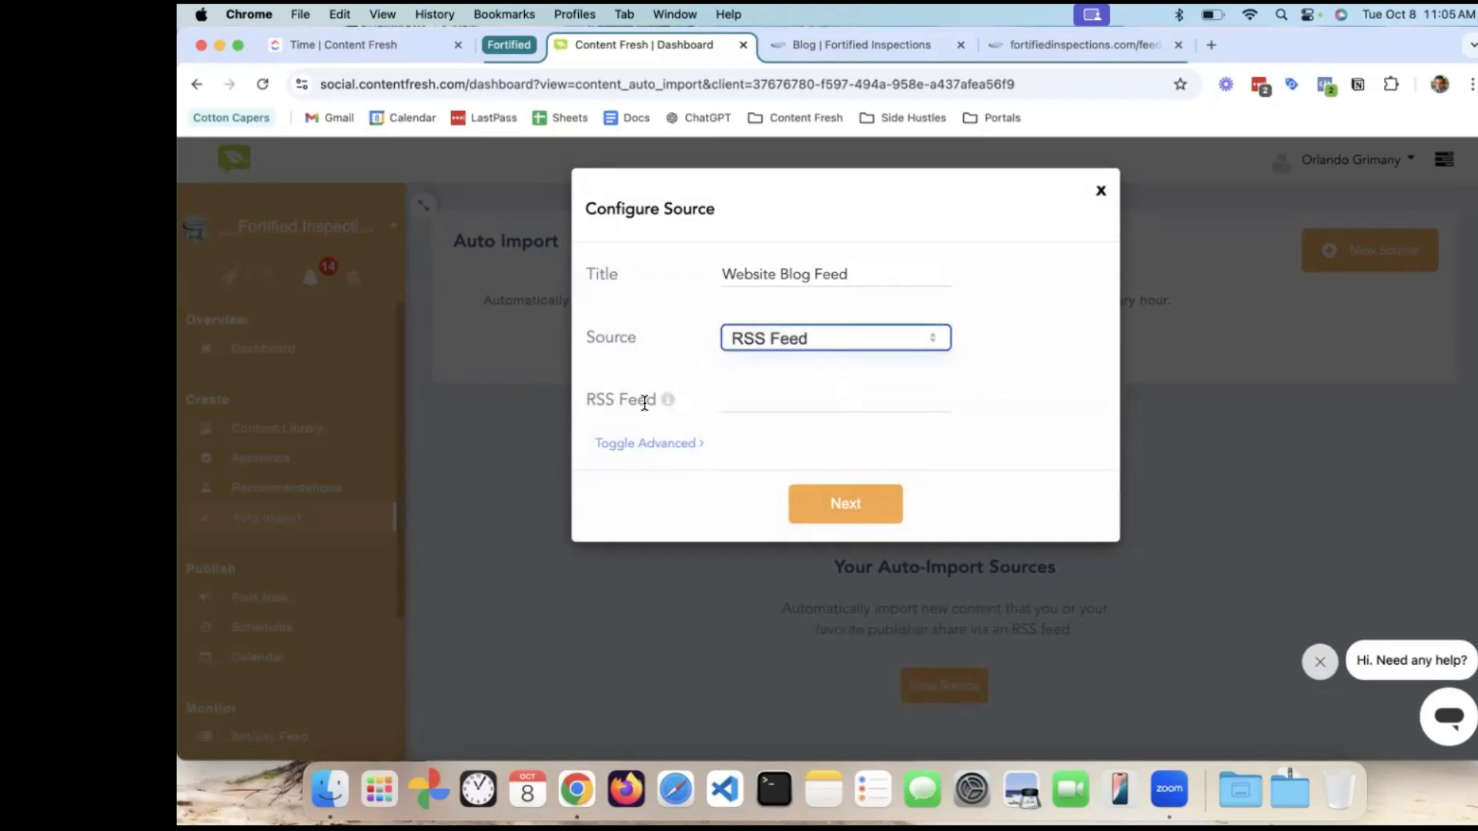
{"action": "left_click", "coordinate": [893, 401]}
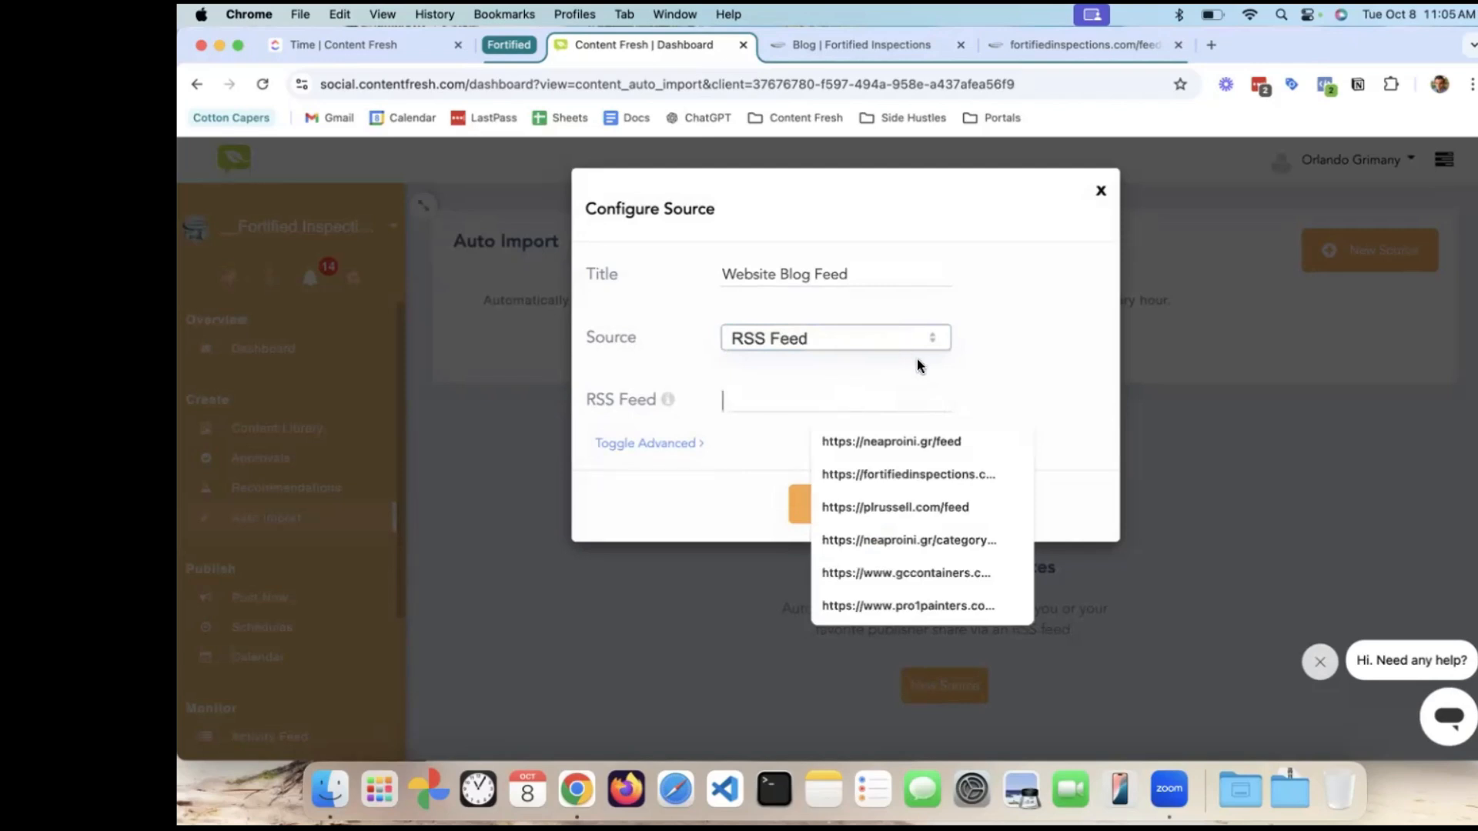
{"action": "left_click", "coordinate": [1038, 48]}
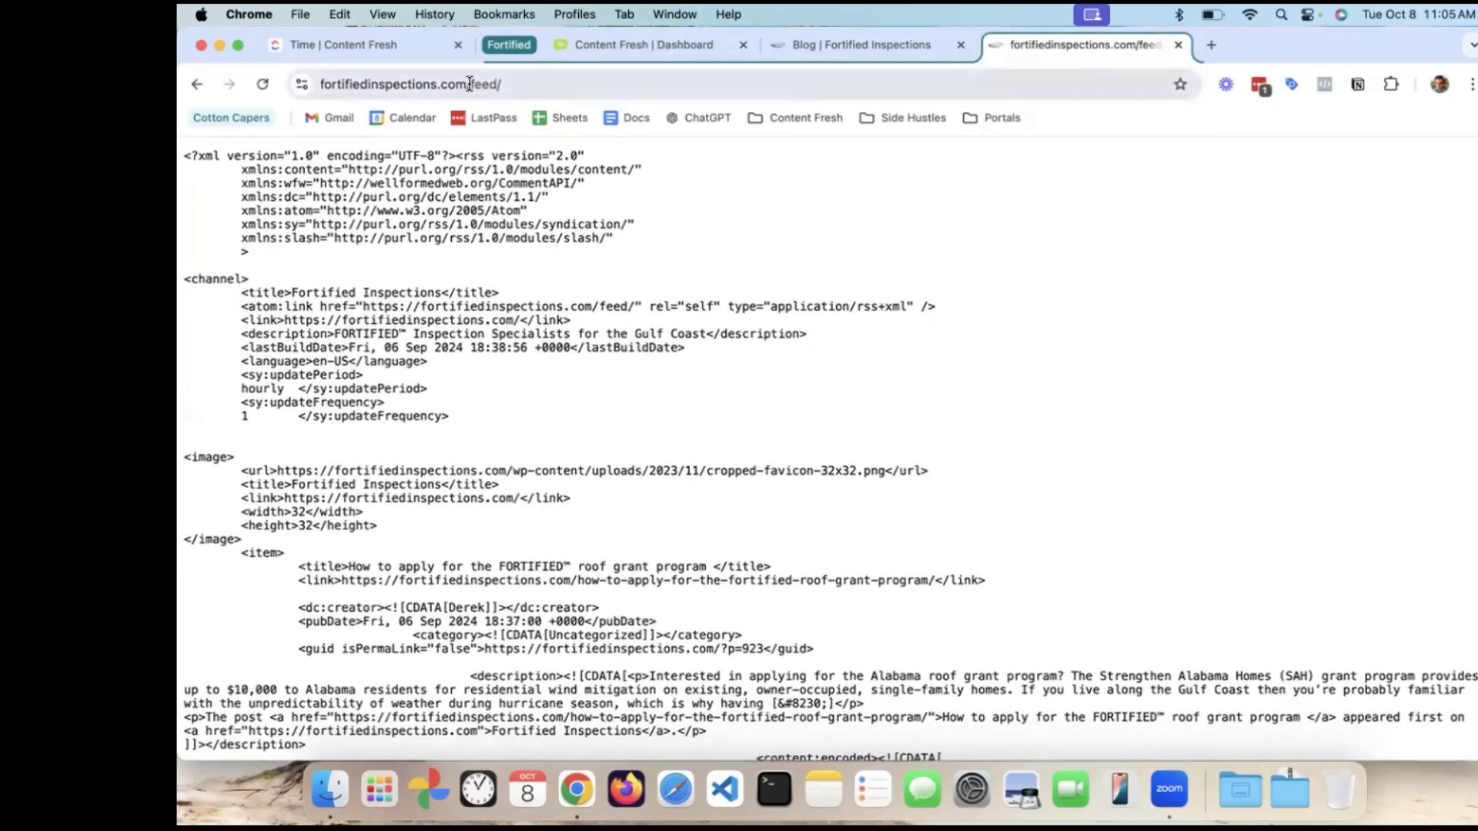
{"action": "left_click_drag", "start_coordinate": [556, 83], "coordinate": [317, 82]}
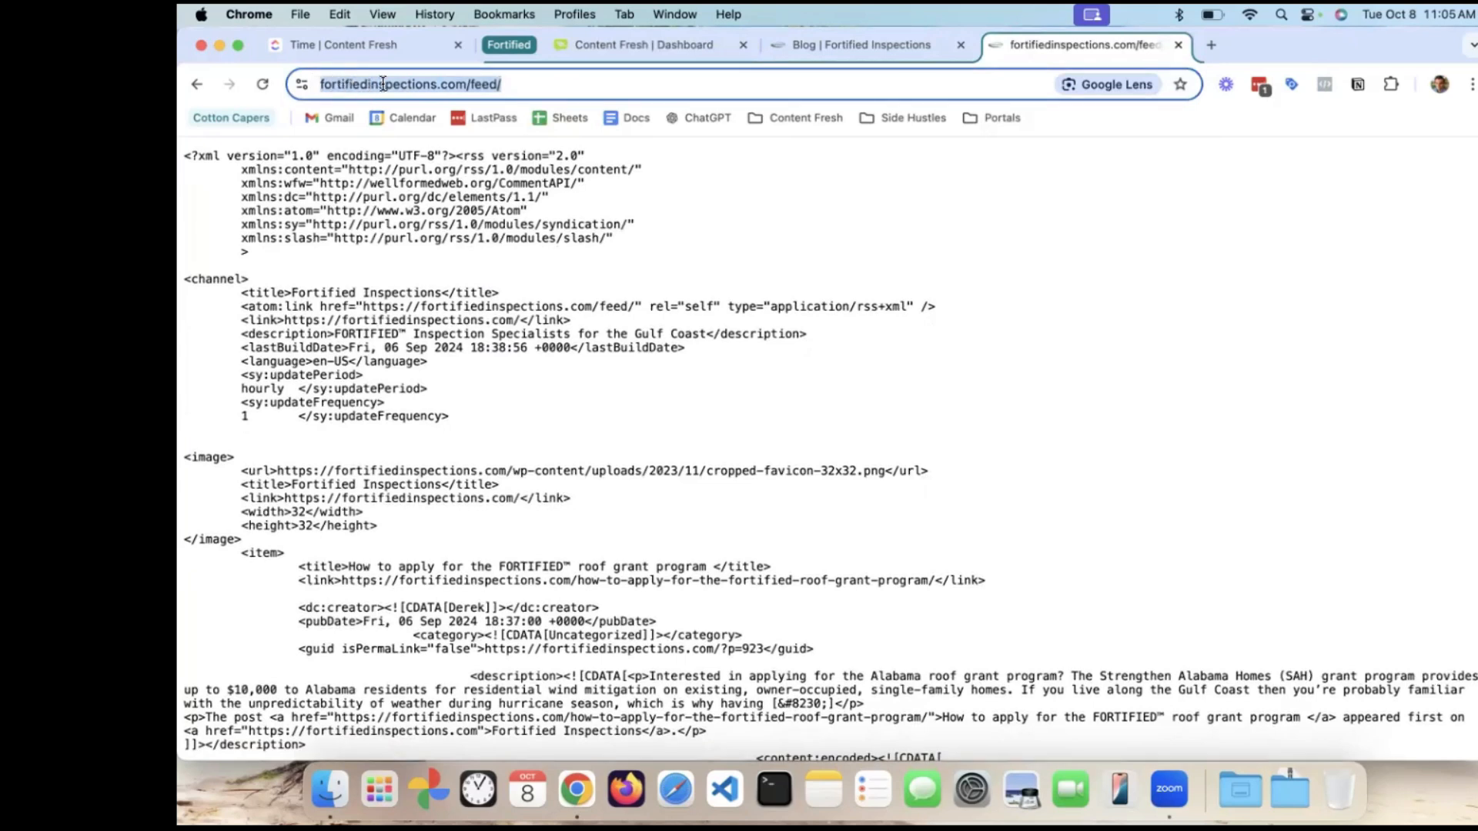
{"action": "left_click", "coordinate": [504, 83]}
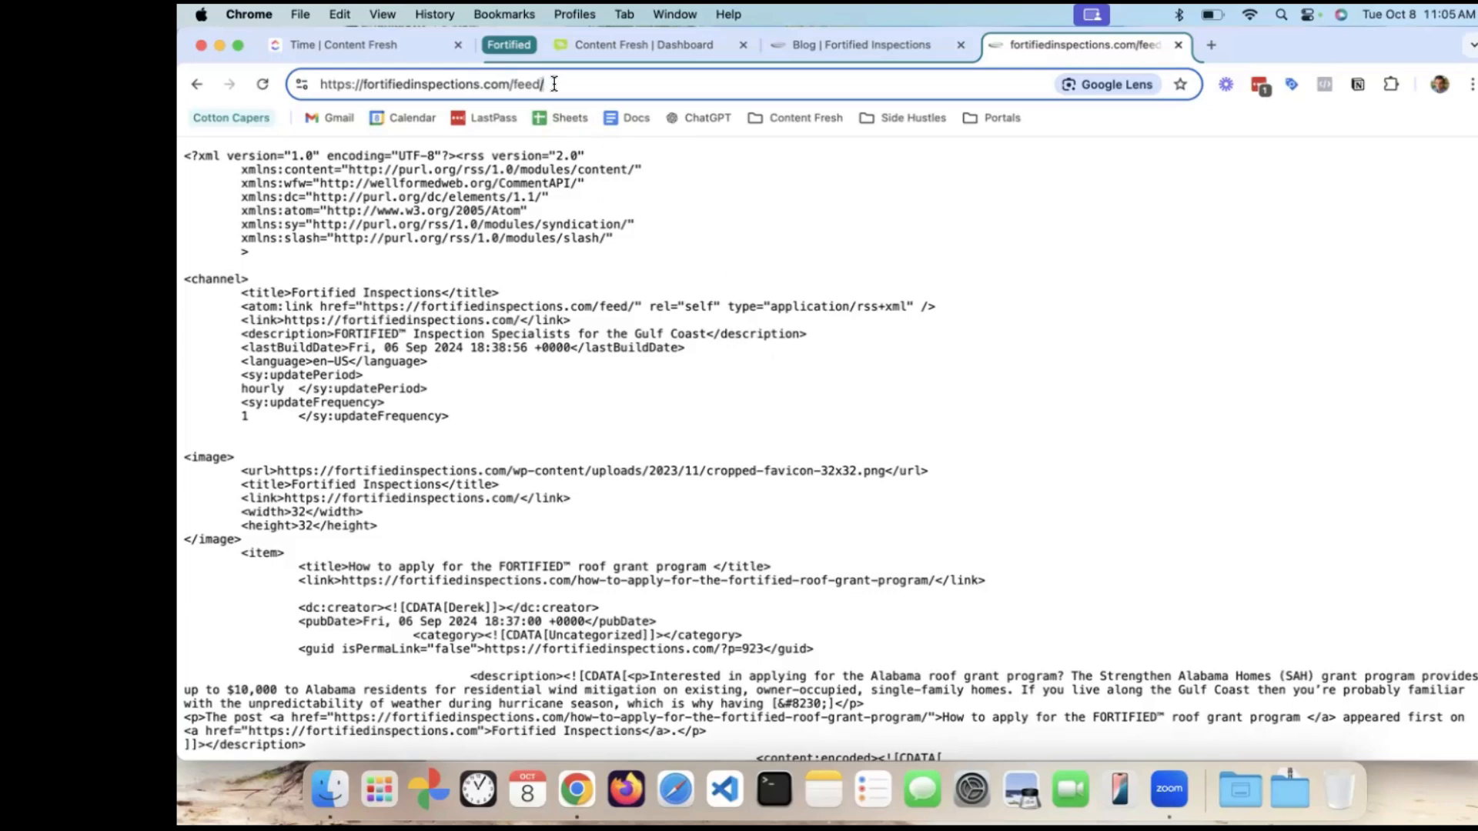
{"action": "left_click_drag", "start_coordinate": [552, 84], "coordinate": [305, 80]}
{"action": "key", "text": "super+c"}
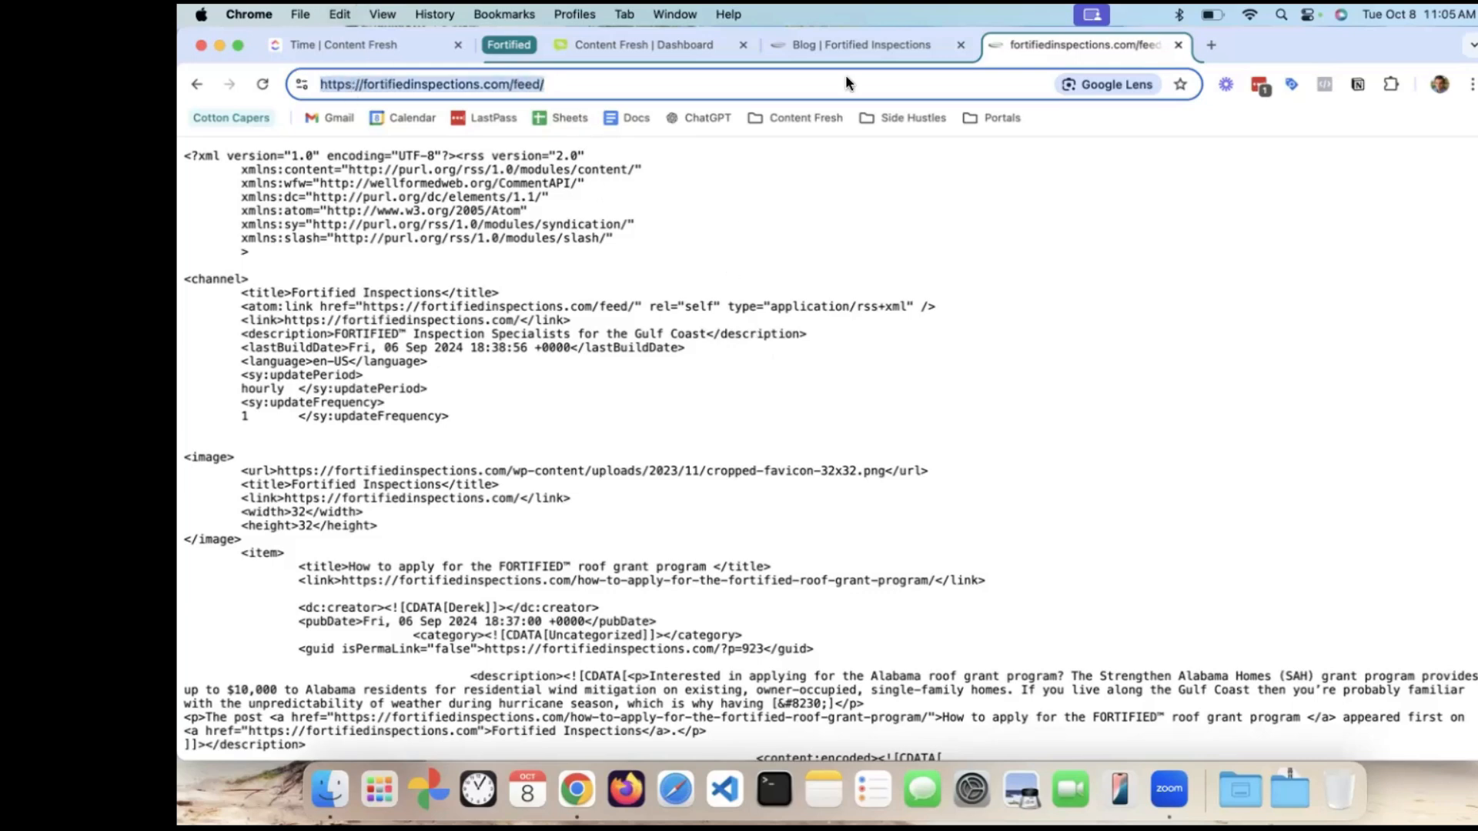
{"action": "left_click", "coordinate": [851, 45]}
{"action": "left_click", "coordinate": [612, 46]}
{"action": "left_click", "coordinate": [762, 399]}
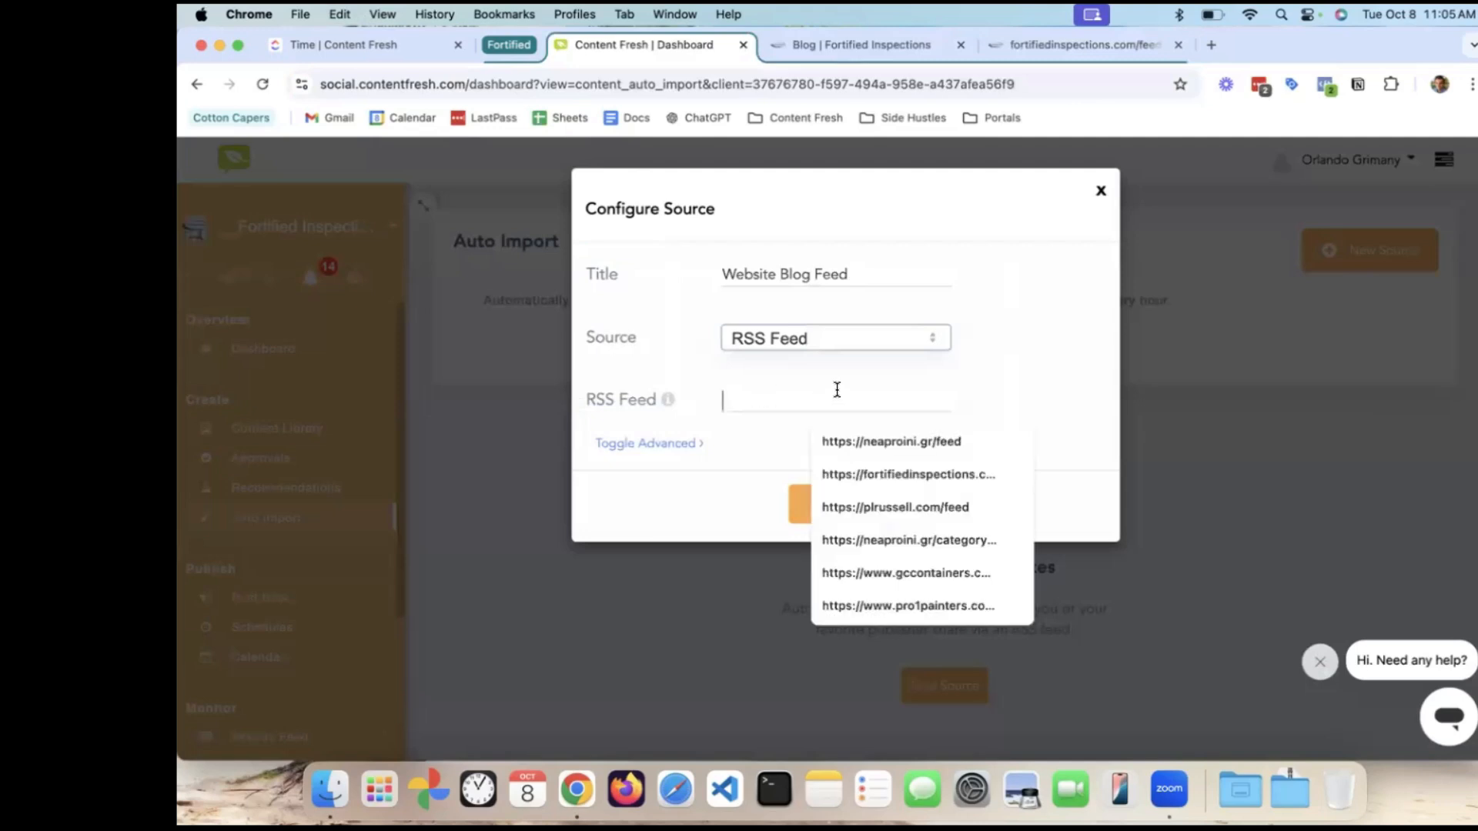
{"action": "key", "text": "super+v"}
{"action": "left_click", "coordinate": [1026, 386]}
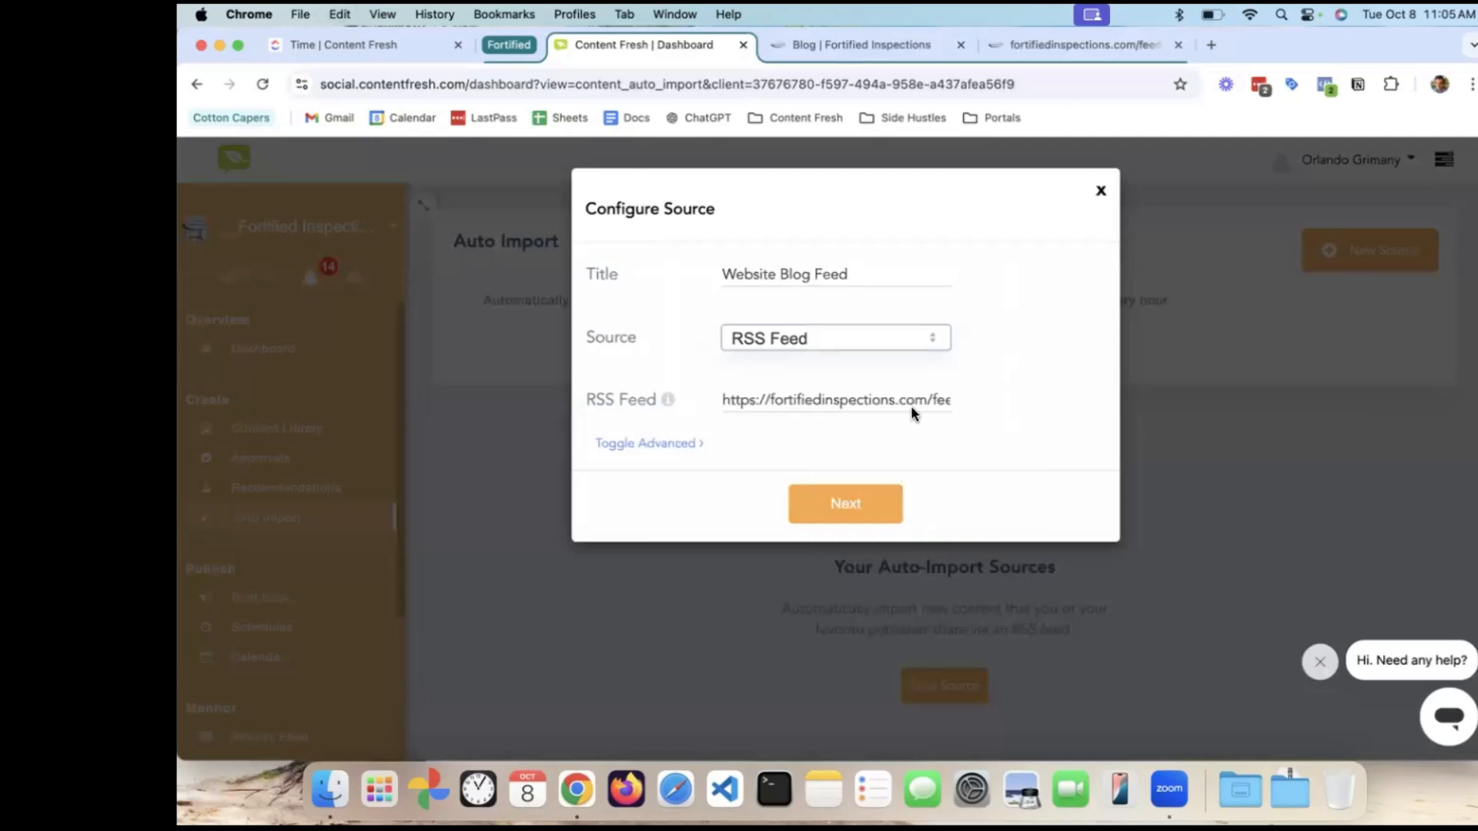
- Show the source's advanced options and enable Auto Generate Captions
{"action": "left_click", "coordinate": [664, 451]}
{"action": "scroll", "coordinate": [999, 416], "scroll_direction": "down", "scroll_amount": 3}
{"action": "scroll", "coordinate": [995, 420], "scroll_direction": "down", "scroll_amount": 1}
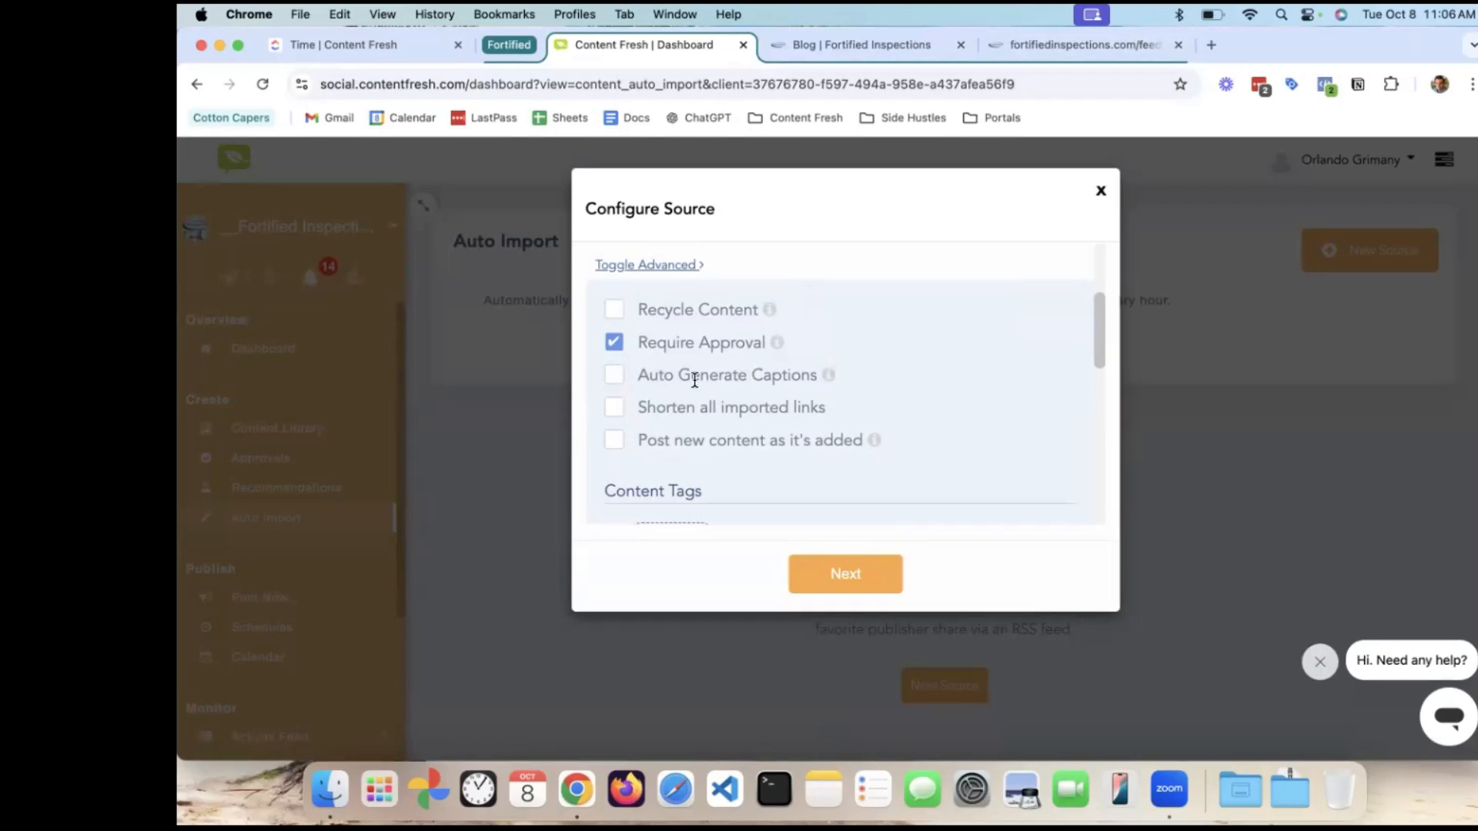
{"action": "mouse_move", "coordinate": [826, 380]}
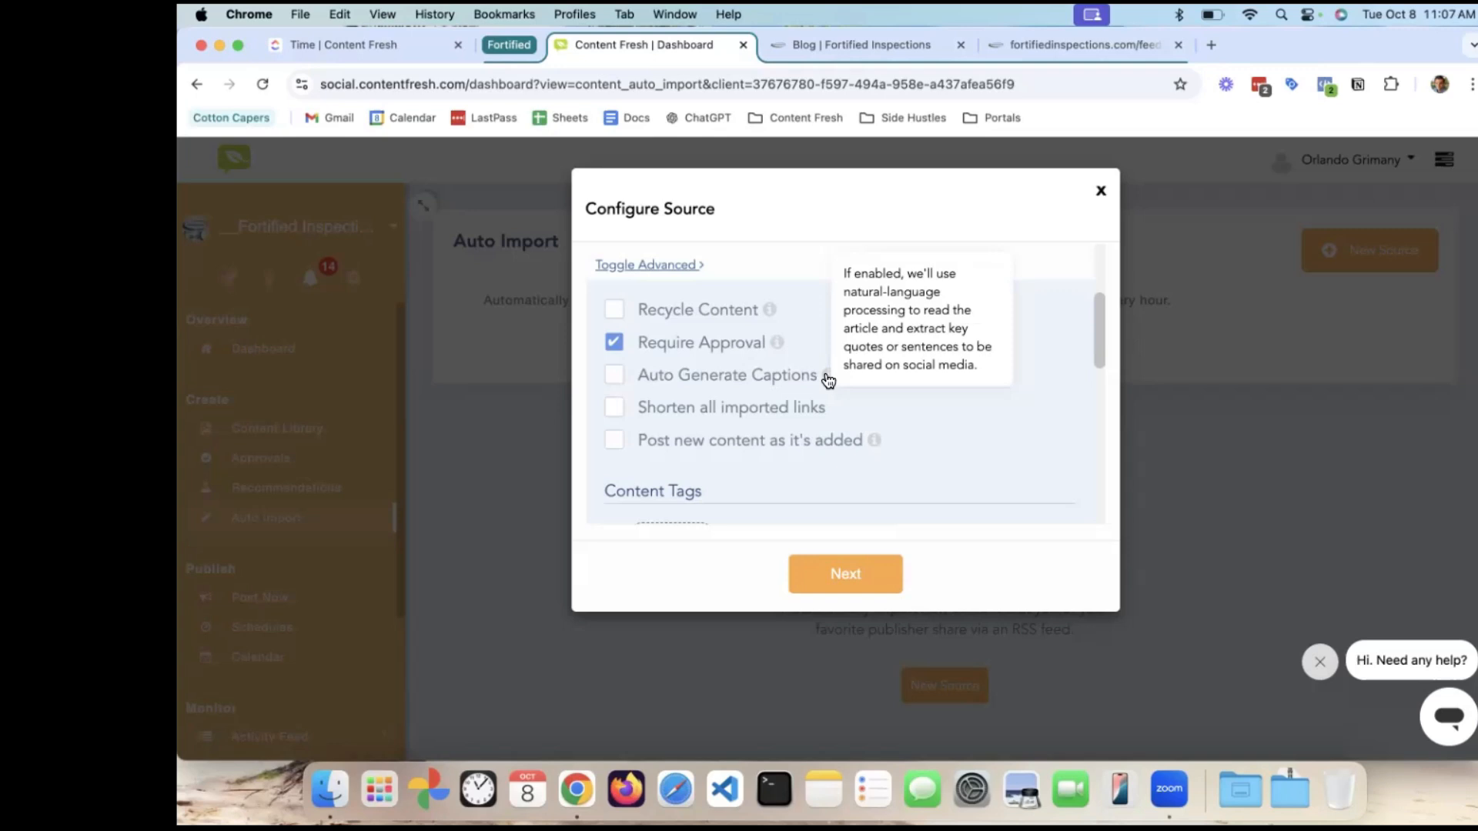
{"action": "left_click", "coordinate": [616, 374]}
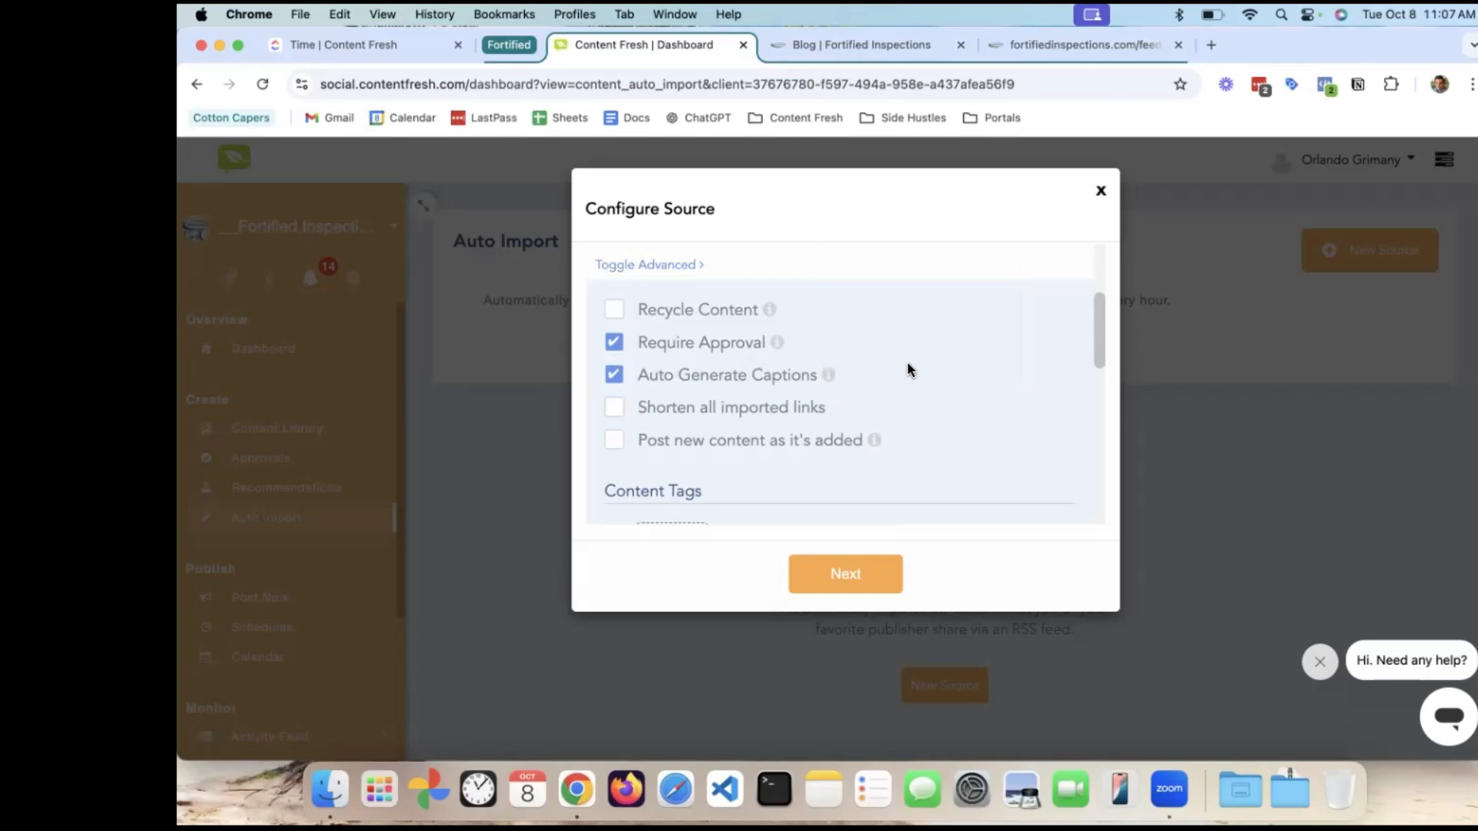
- Create a green (#61bd4f) content tag named "RSS Feed" and assign it to the source
{"action": "scroll", "coordinate": [923, 359], "scroll_direction": "down", "scroll_amount": 3}
{"action": "scroll", "coordinate": [943, 348], "scroll_direction": "up", "scroll_amount": 2}
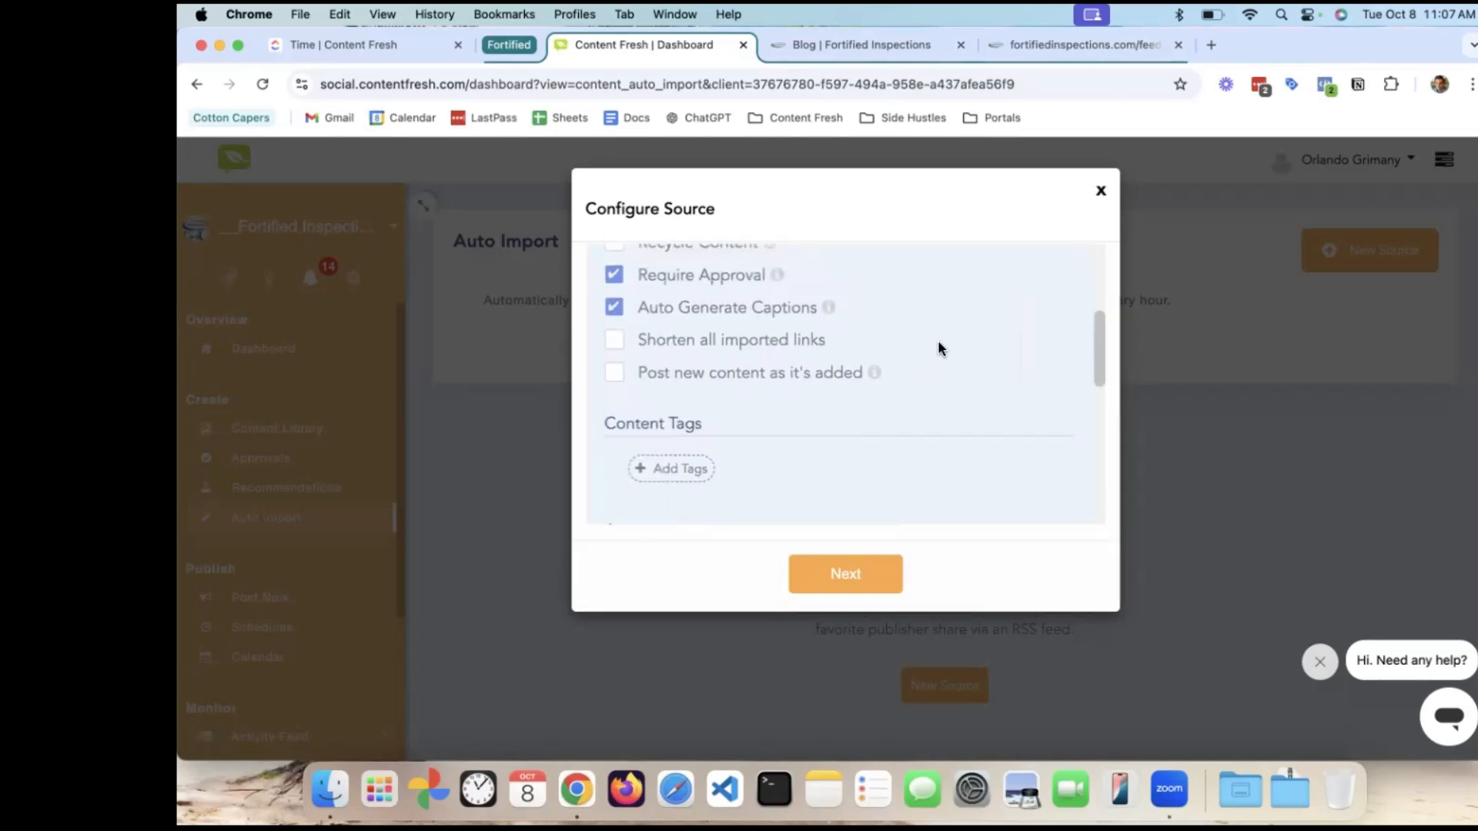
{"action": "scroll", "coordinate": [974, 350], "scroll_direction": "down", "scroll_amount": 4}
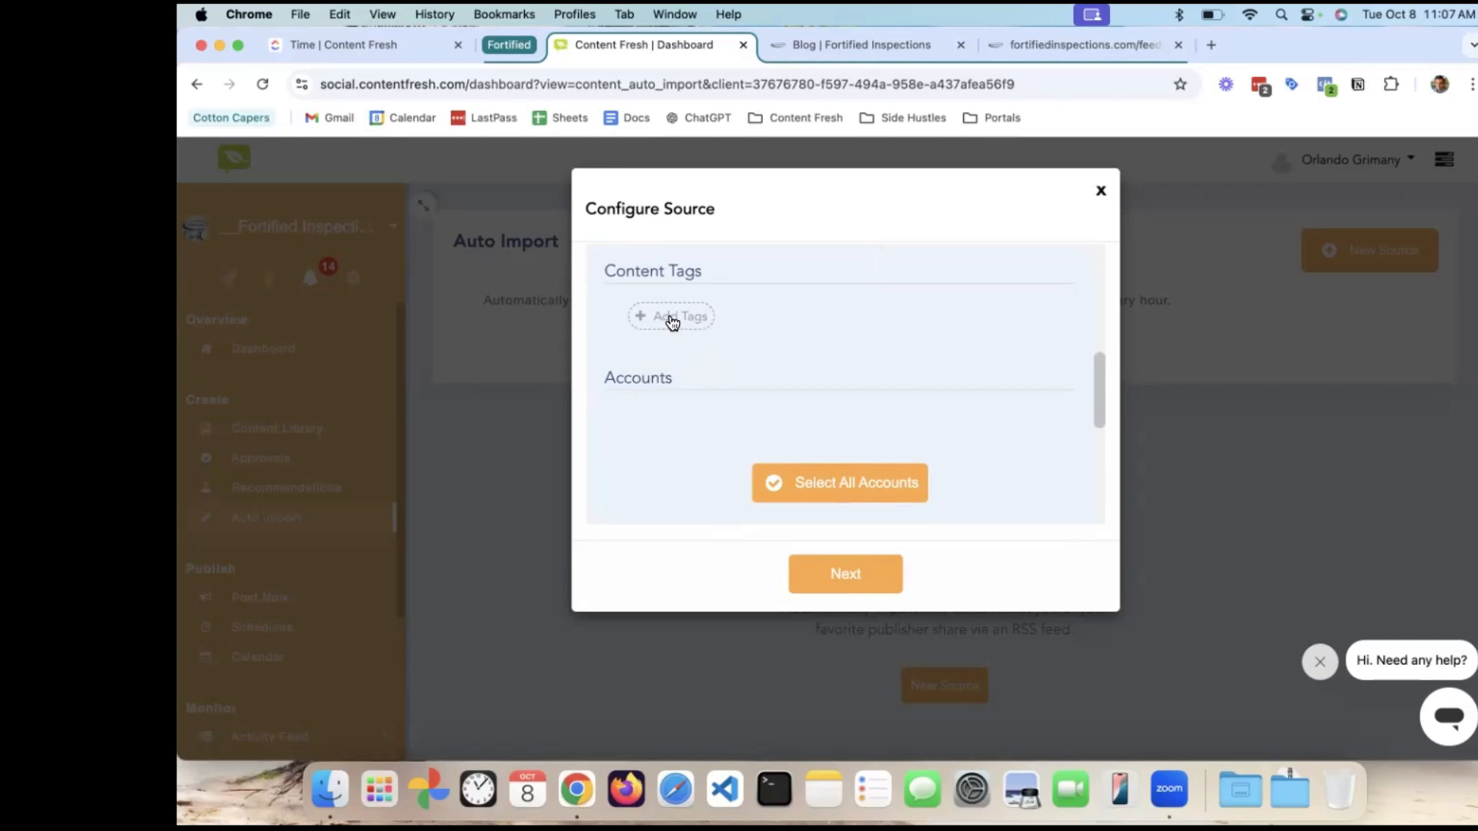
{"action": "left_click", "coordinate": [670, 320]}
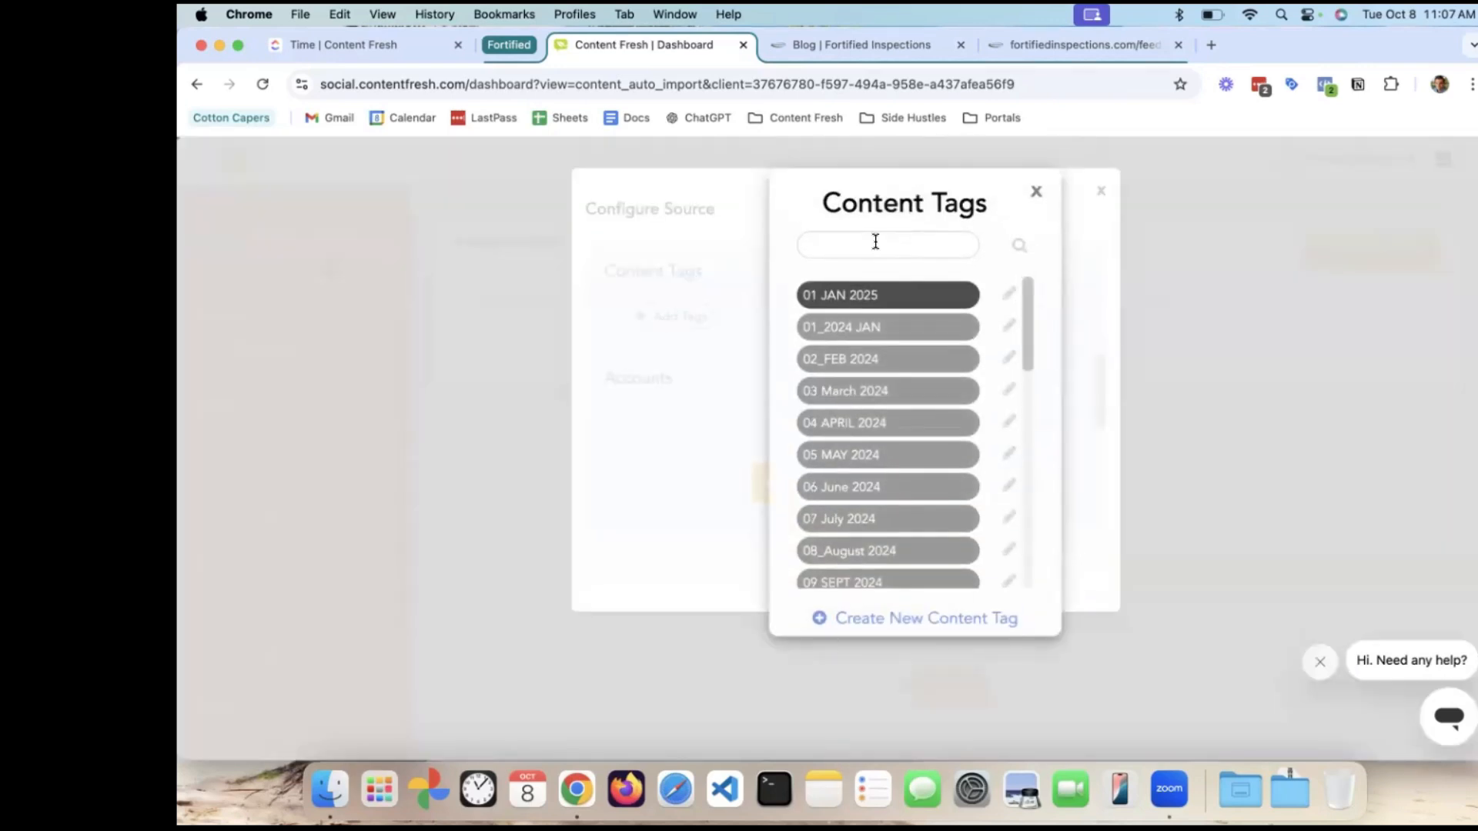
{"action": "left_click", "coordinate": [875, 242]}
{"action": "type", "text": "R"}
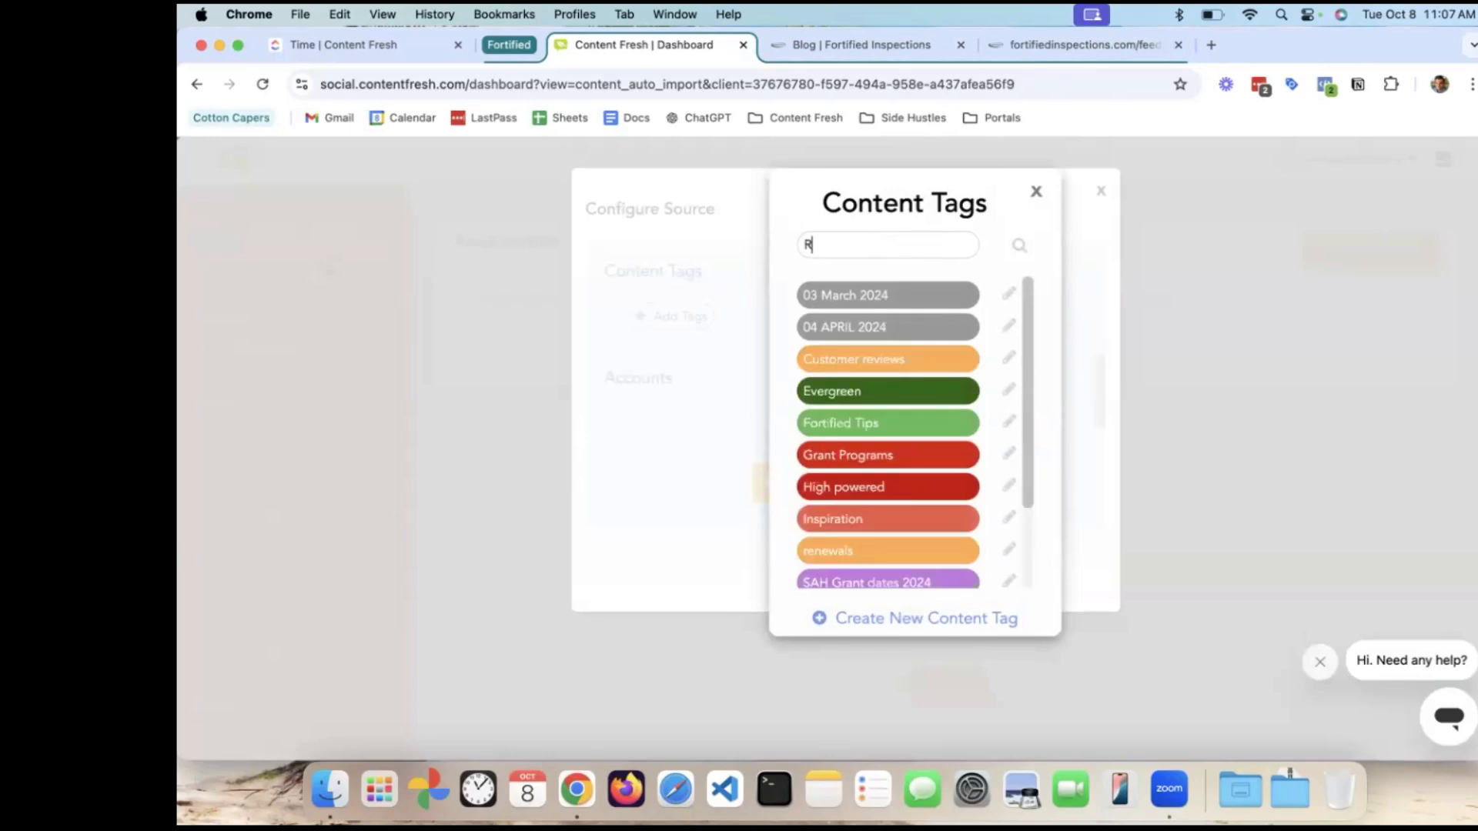
{"action": "type", "text": "SS Fe"}
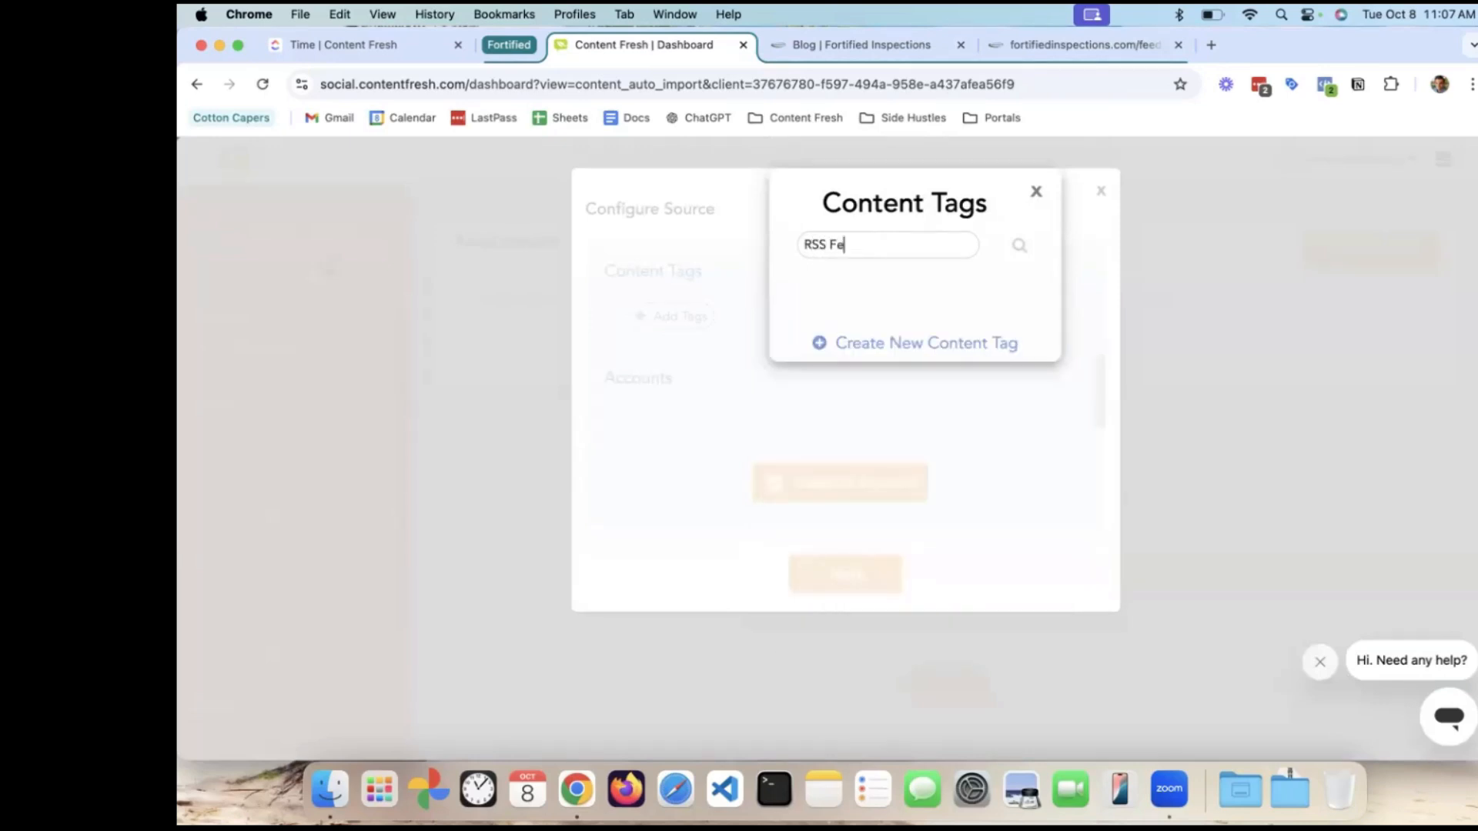
{"action": "type", "text": "ed"}
{"action": "left_click", "coordinate": [908, 343]}
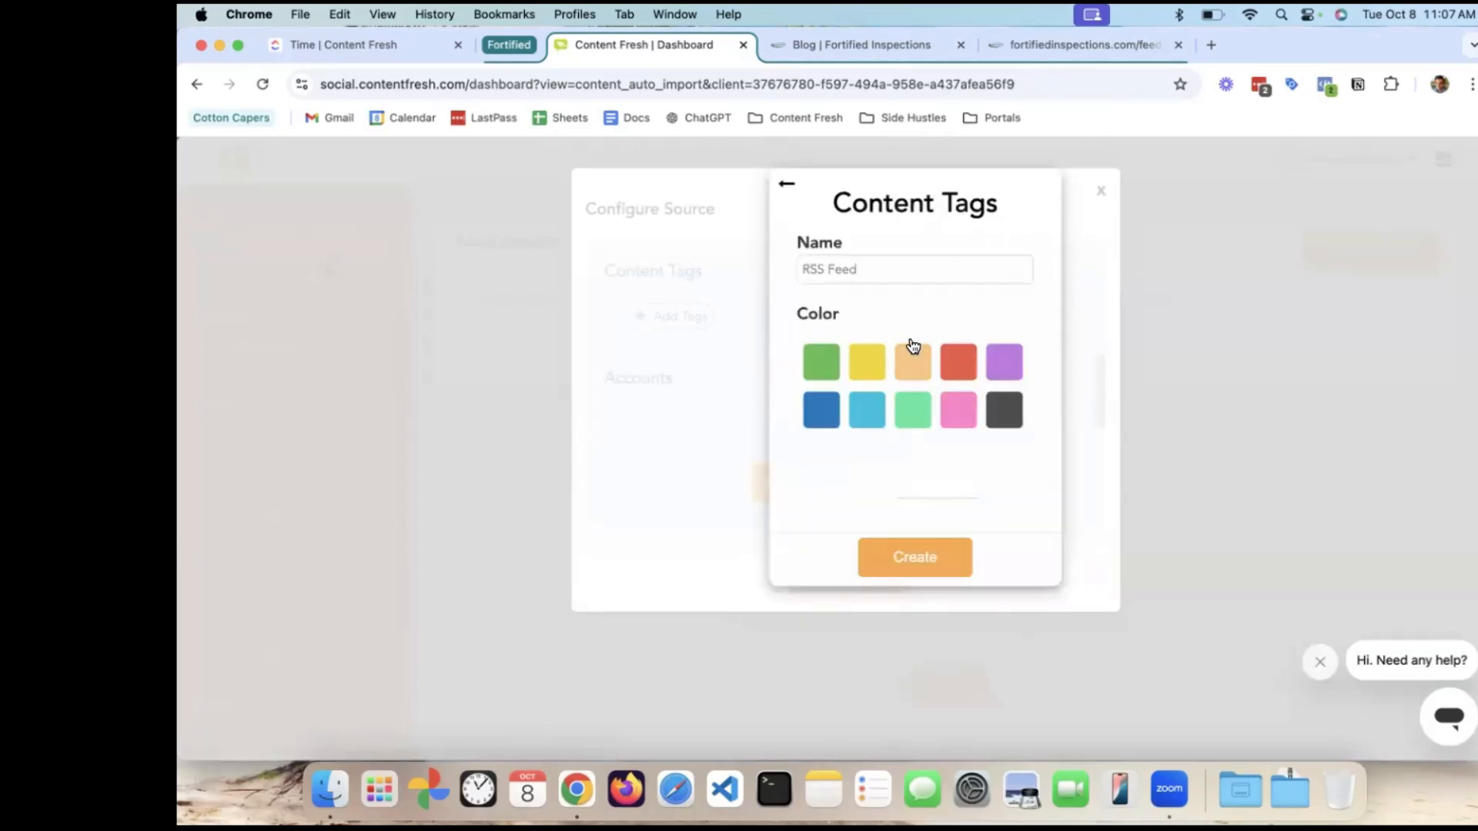
{"action": "left_click", "coordinate": [823, 363]}
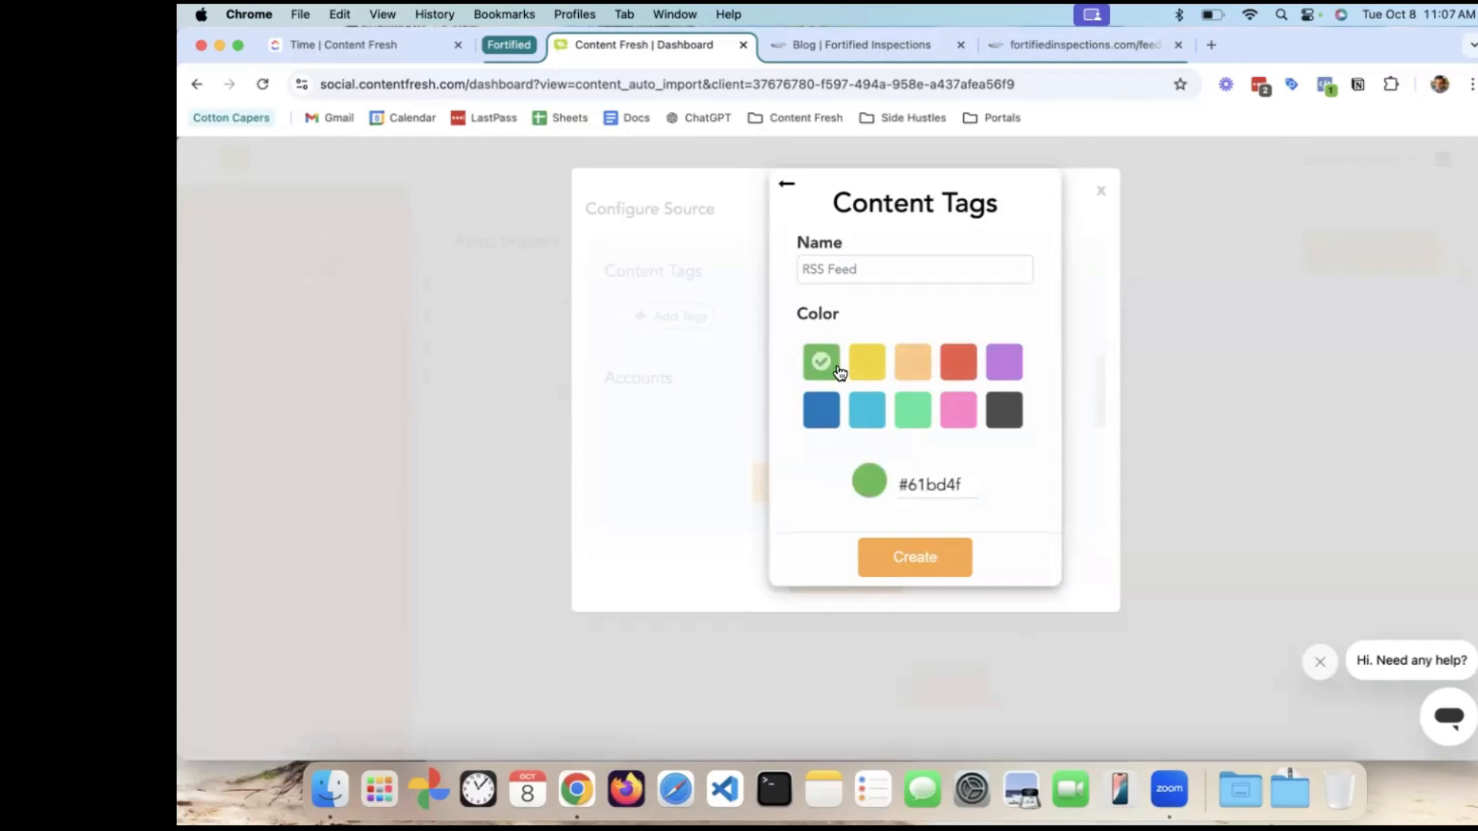
{"action": "left_click", "coordinate": [912, 557]}
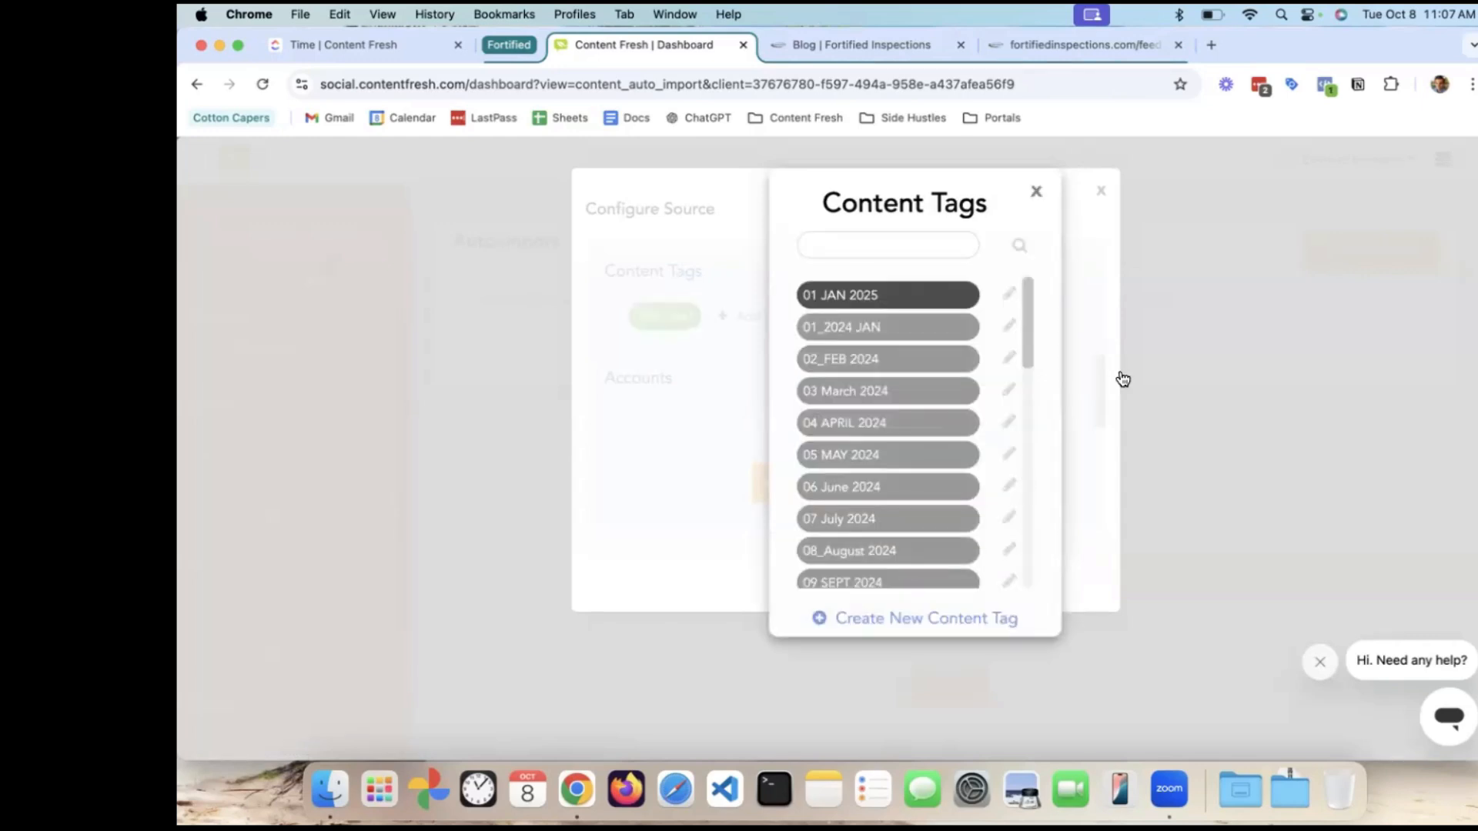
{"action": "scroll", "coordinate": [907, 409], "scroll_direction": "down", "scroll_amount": 10}
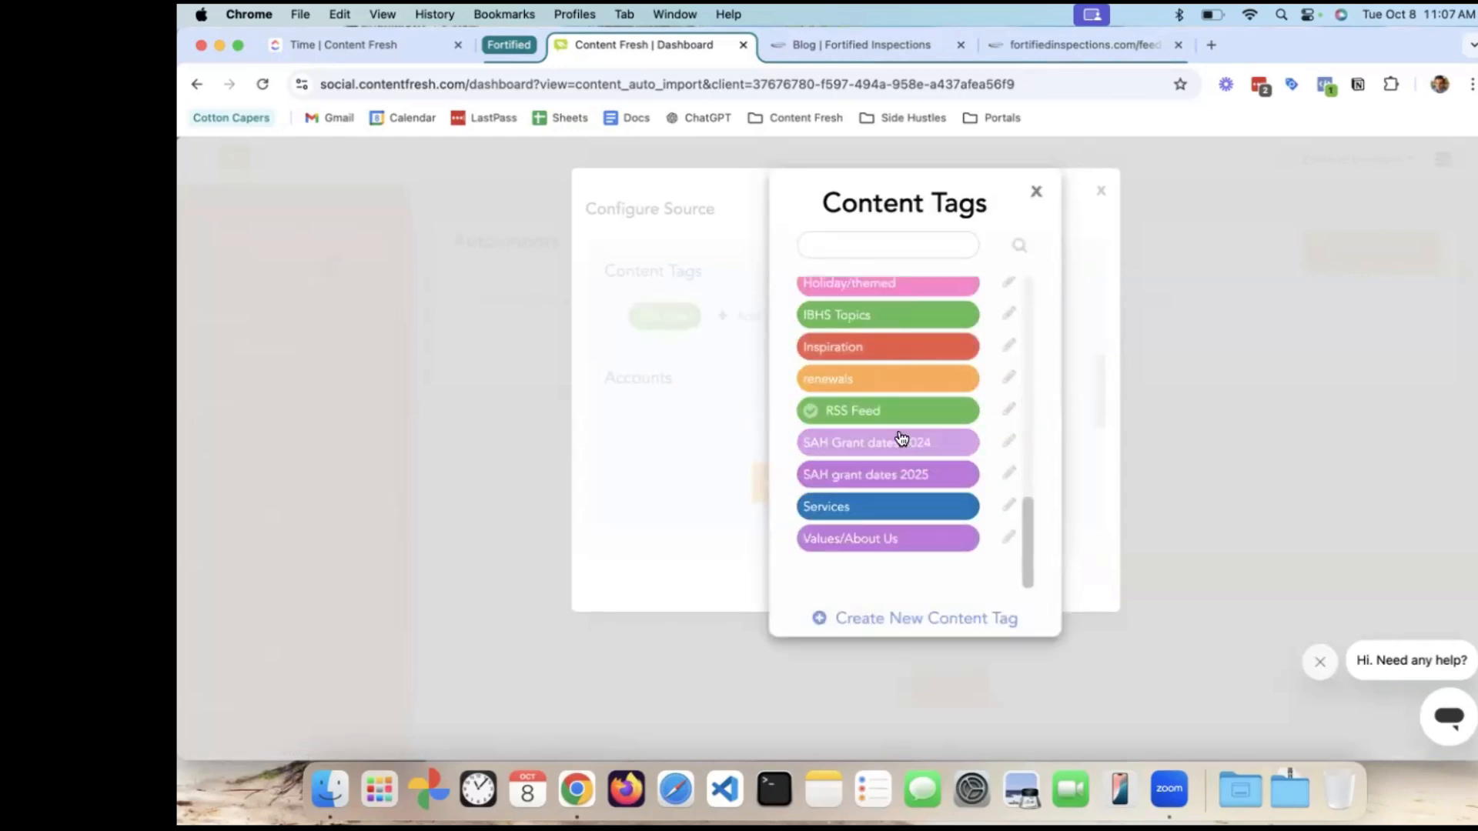
{"action": "scroll", "coordinate": [898, 438], "scroll_direction": "up", "scroll_amount": 1}
{"action": "left_click", "coordinate": [708, 353]}
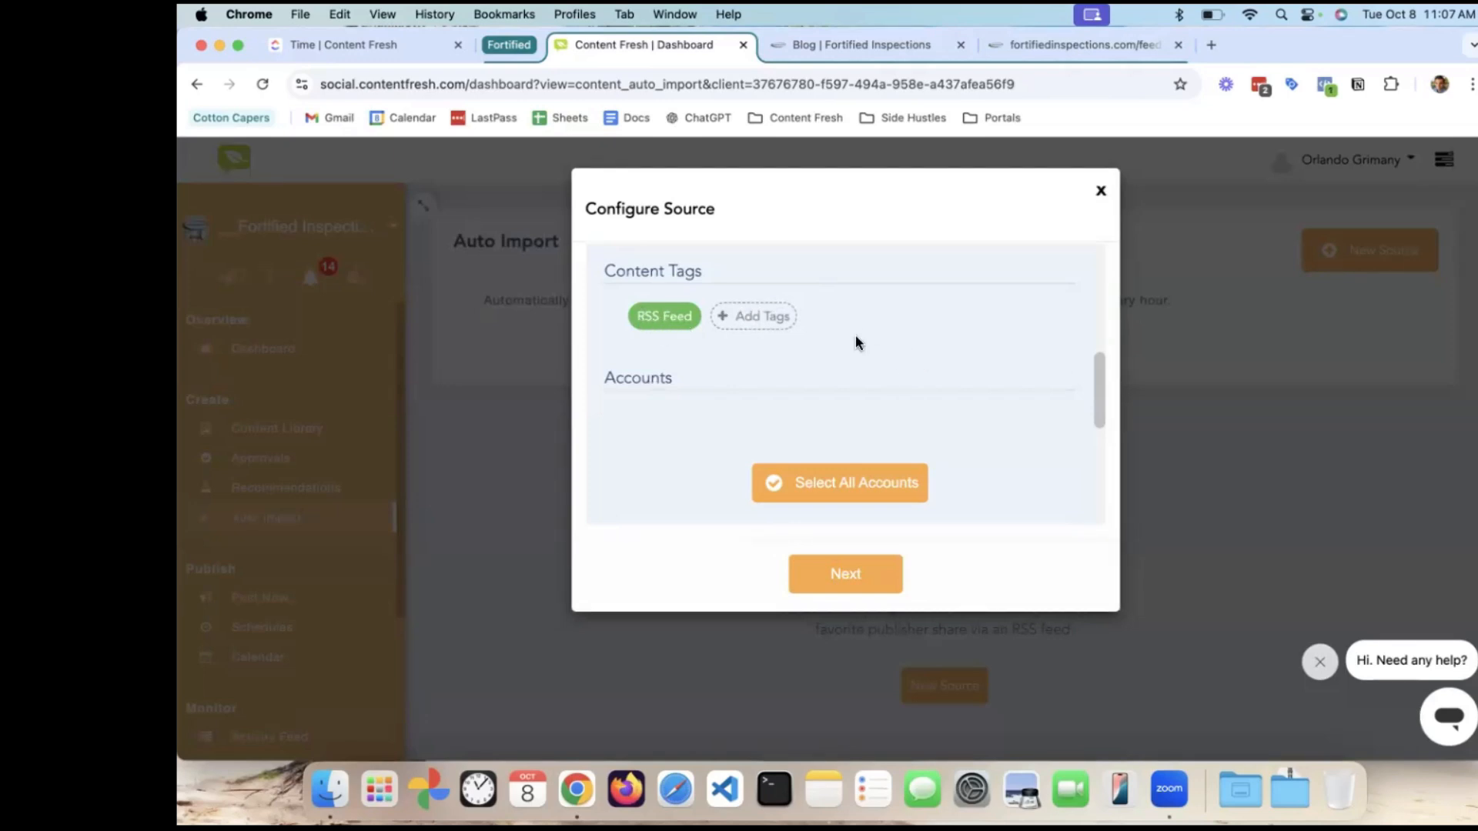
- Review which Facebook, Instagram and Google Business Profile accounts are selected for the source
{"action": "scroll", "coordinate": [894, 339], "scroll_direction": "down", "scroll_amount": 8}
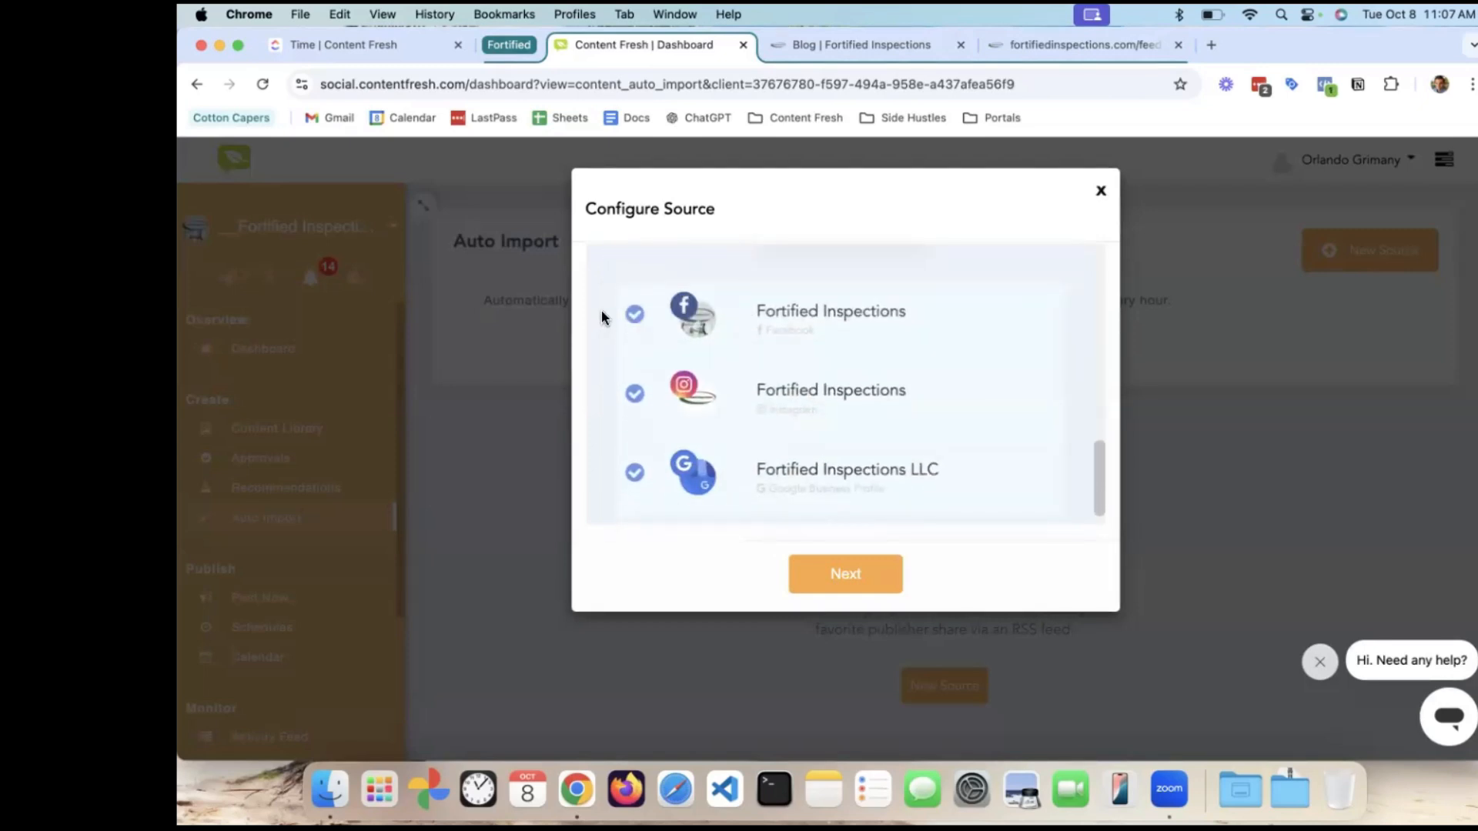
{"action": "scroll", "coordinate": [599, 311], "scroll_direction": "up", "scroll_amount": 1}
{"action": "scroll", "coordinate": [617, 302], "scroll_direction": "down", "scroll_amount": 1}
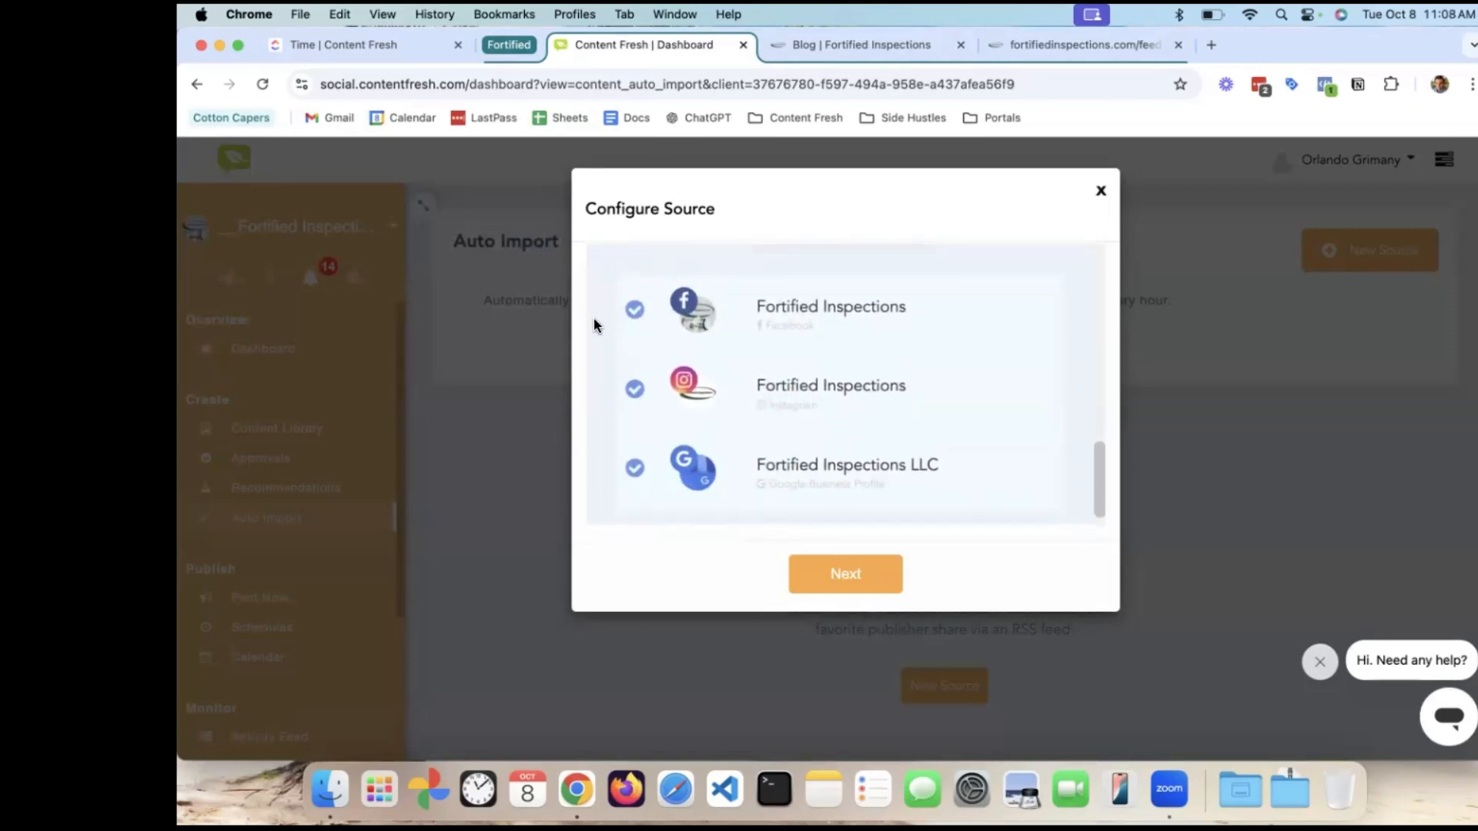
{"action": "scroll", "coordinate": [615, 323], "scroll_direction": "up", "scroll_amount": 3}
{"action": "scroll", "coordinate": [662, 339], "scroll_direction": "down", "scroll_amount": 3}
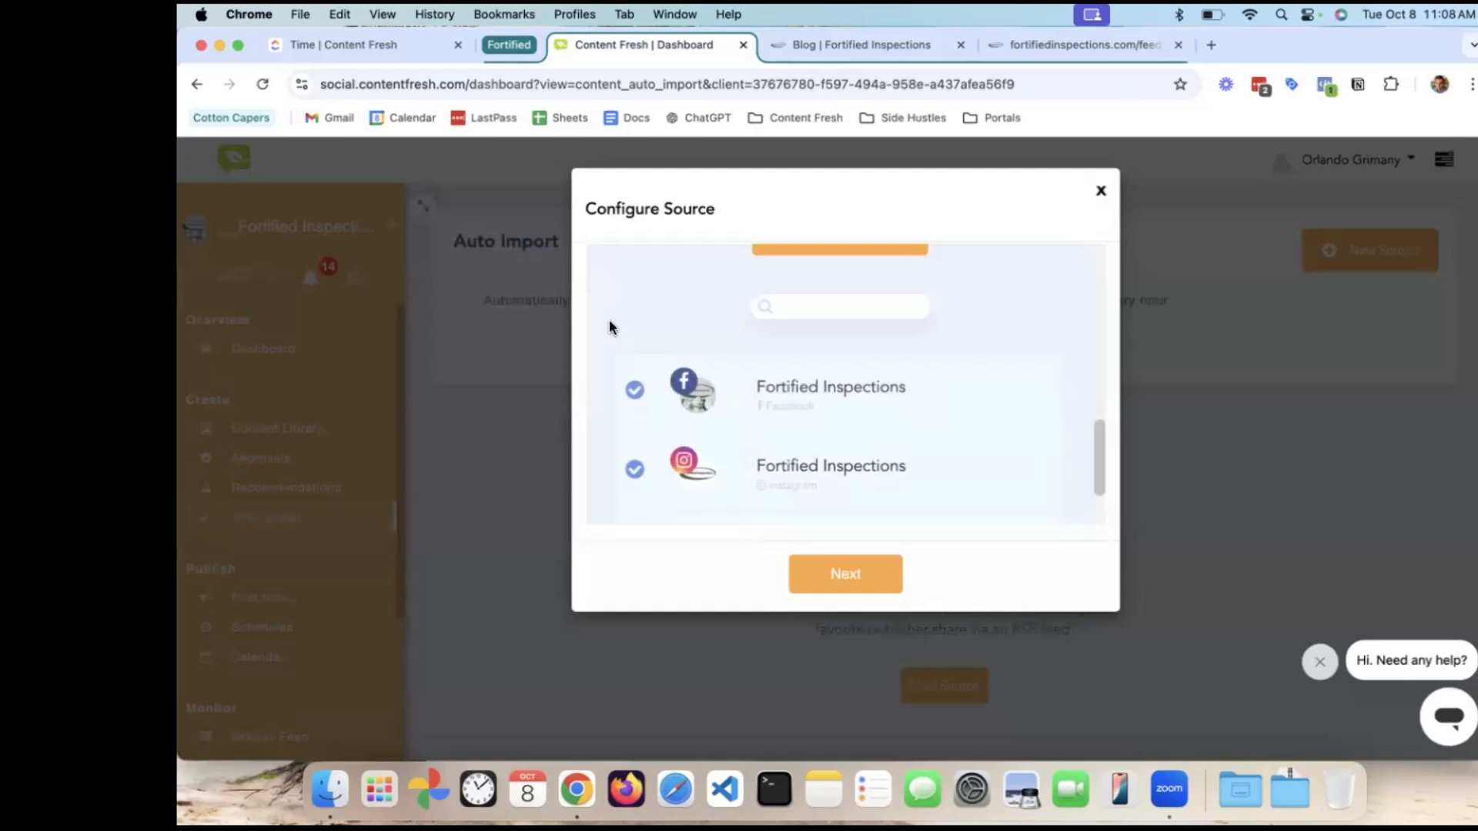
{"action": "scroll", "coordinate": [608, 312], "scroll_direction": "up", "scroll_amount": 3}
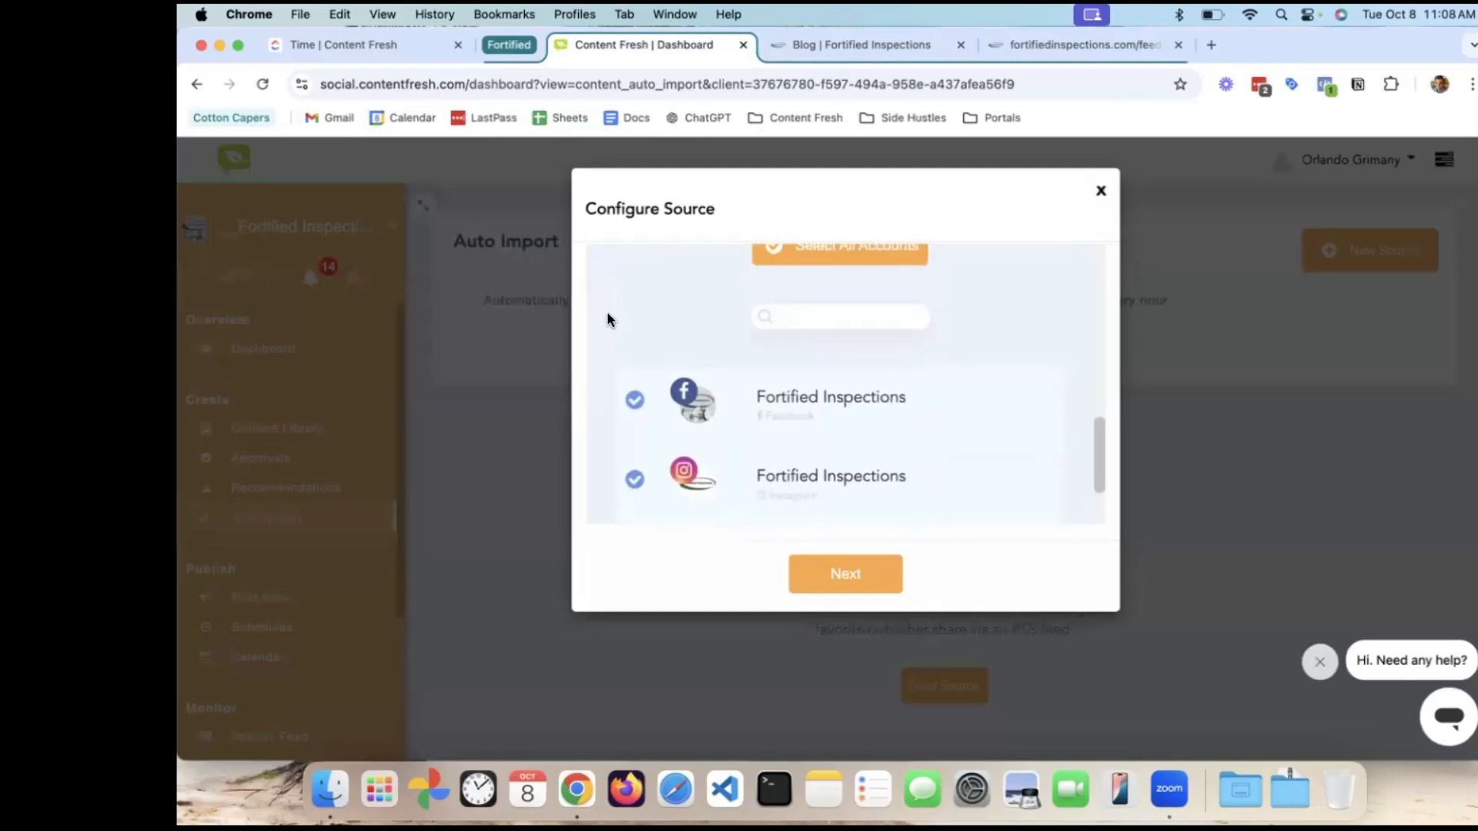
- Continue to the source's choice of existing content and compare the offered items with the posts on the website's blog page
{"action": "left_click", "coordinate": [845, 576]}
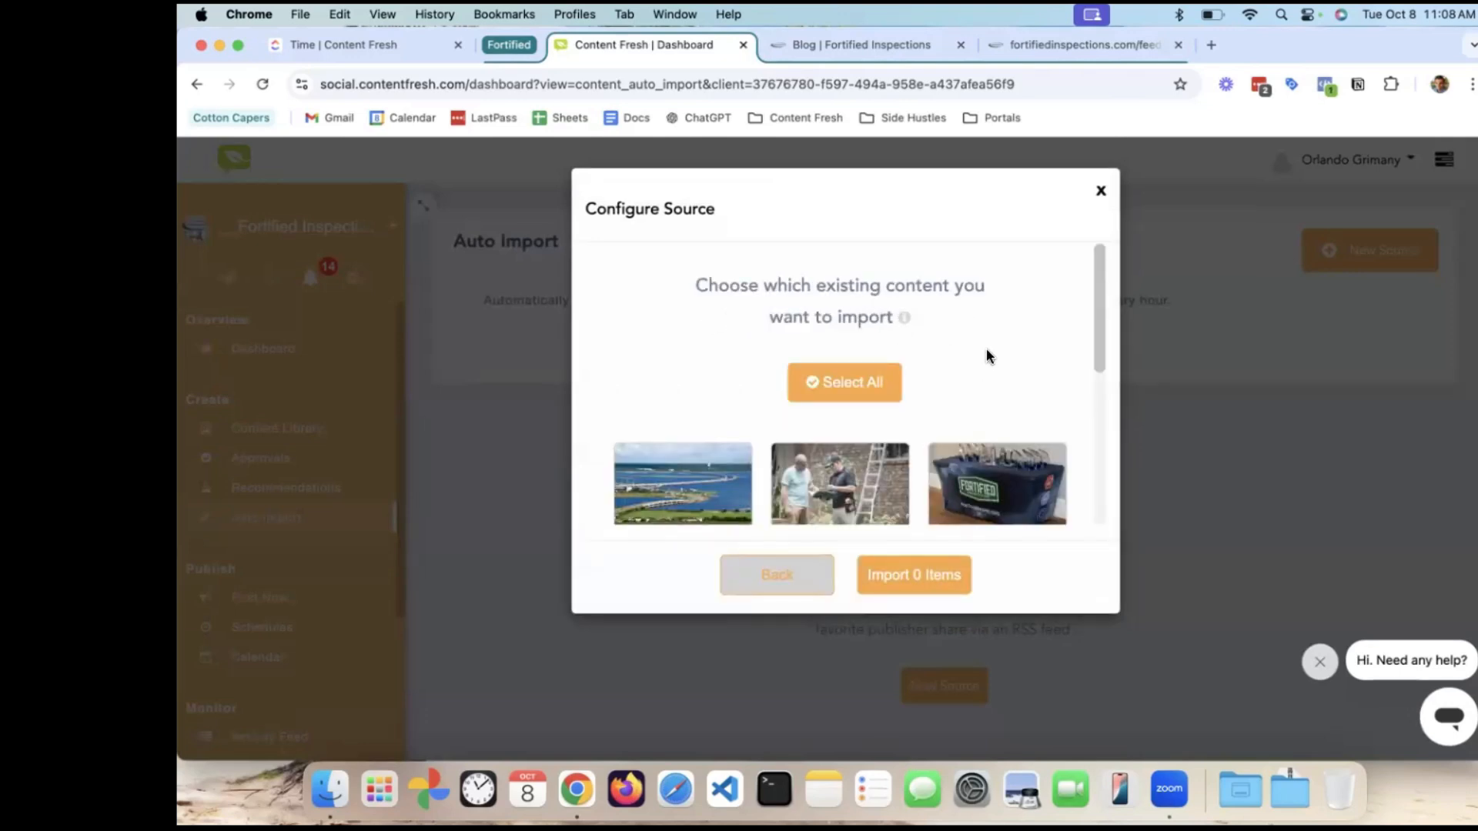
{"action": "scroll", "coordinate": [986, 351], "scroll_direction": "down", "scroll_amount": 5}
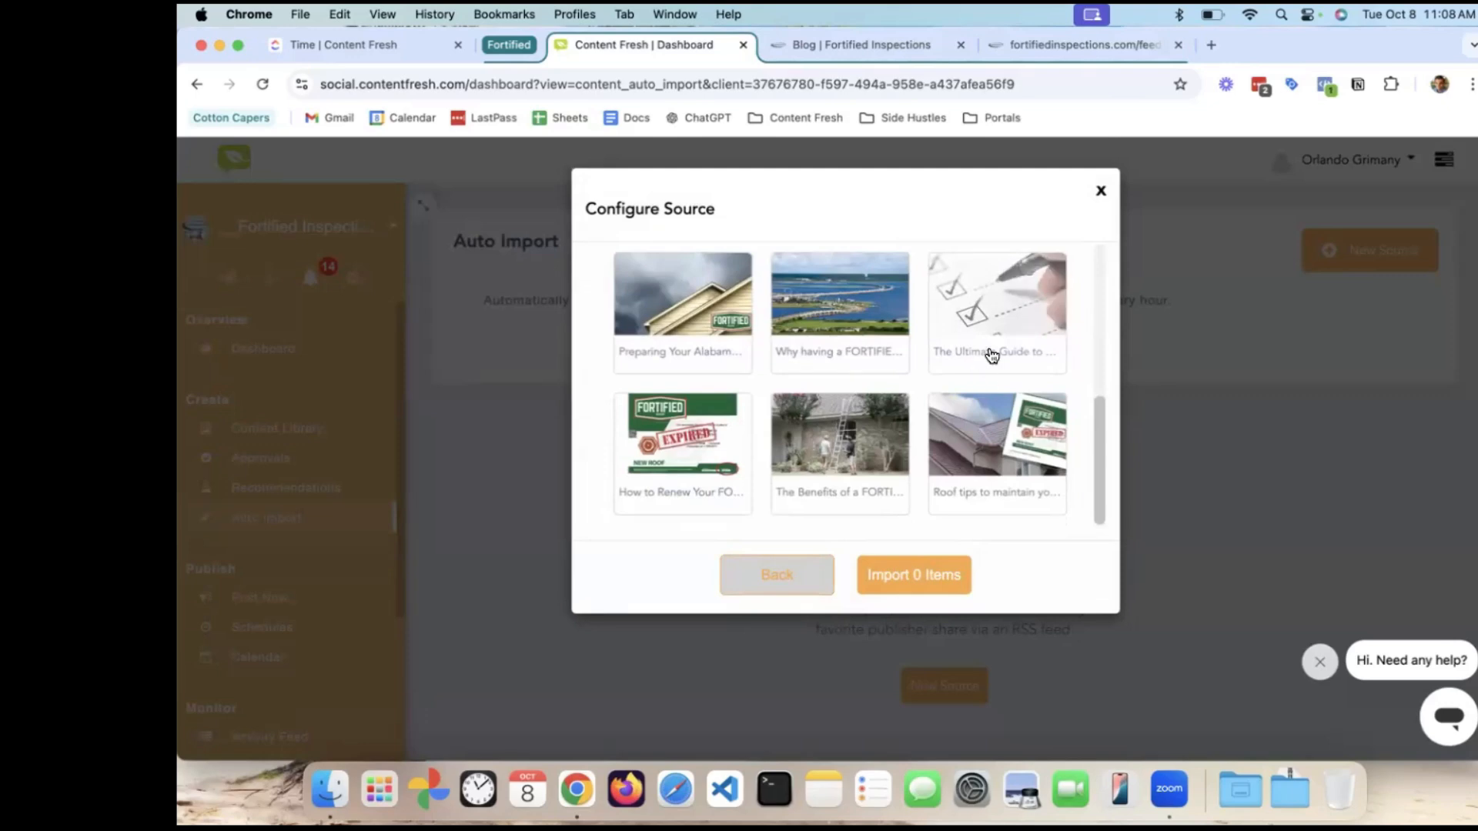
{"action": "scroll", "coordinate": [989, 354], "scroll_direction": "up", "scroll_amount": 5}
{"action": "left_click", "coordinate": [859, 50]}
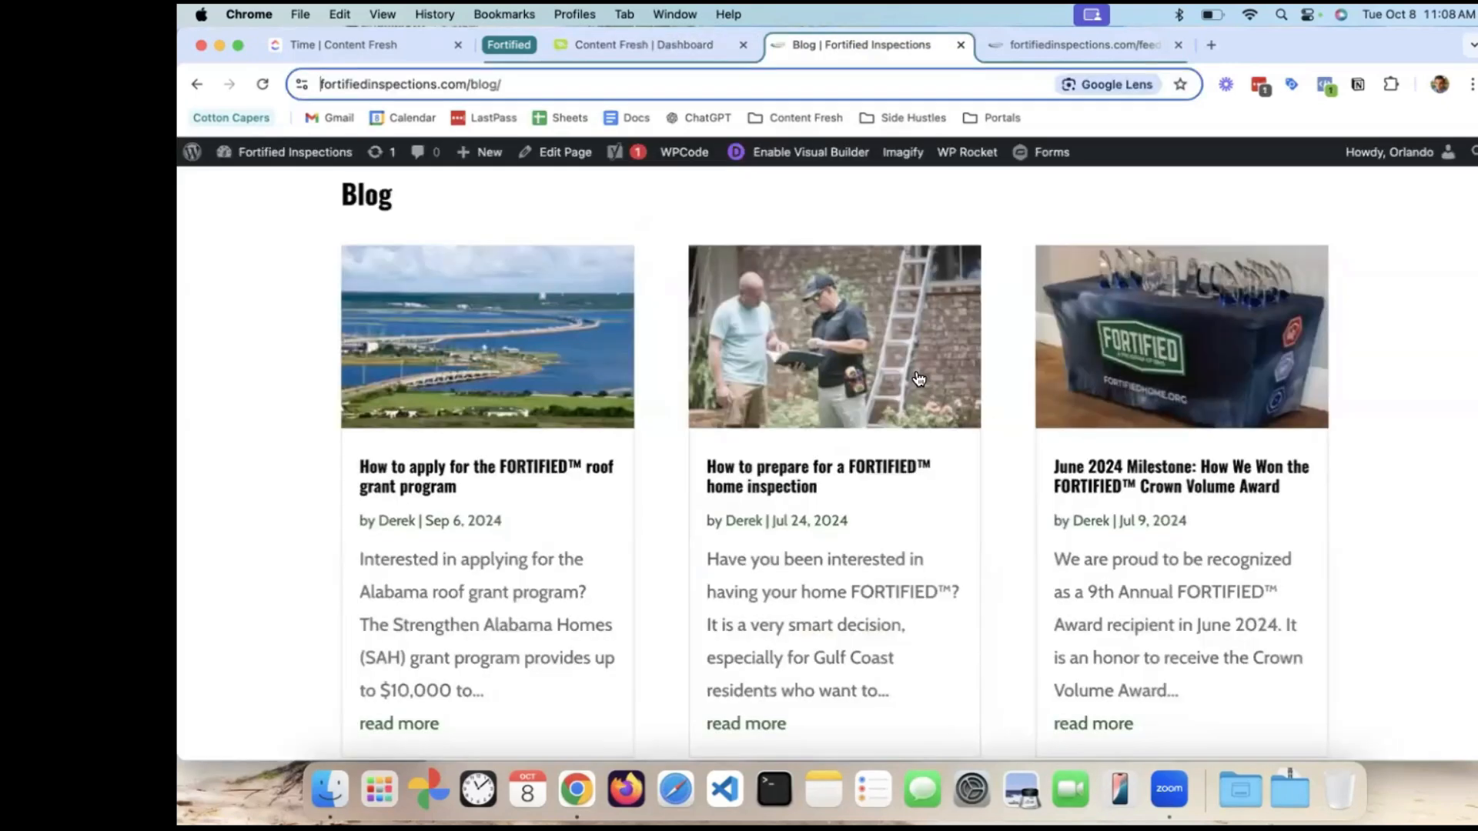
{"action": "left_click", "coordinate": [670, 52]}
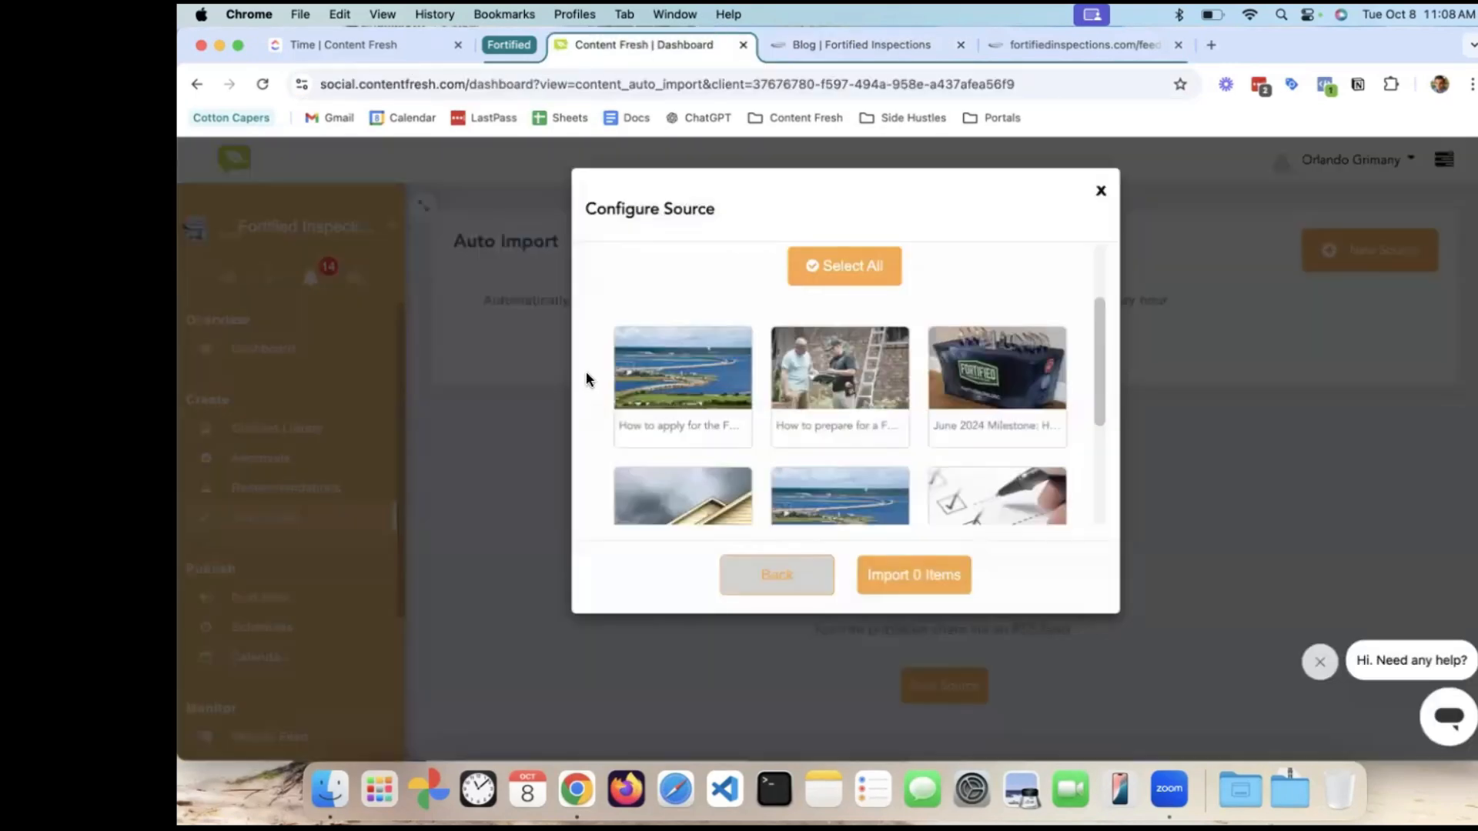
- Select only the existing post "How to apply for the FORTIFIED™ roof grant program" and import it
{"action": "scroll", "coordinate": [1015, 275], "scroll_direction": "up", "scroll_amount": 1}
{"action": "left_click", "coordinate": [862, 298]}
{"action": "left_click", "coordinate": [847, 304]}
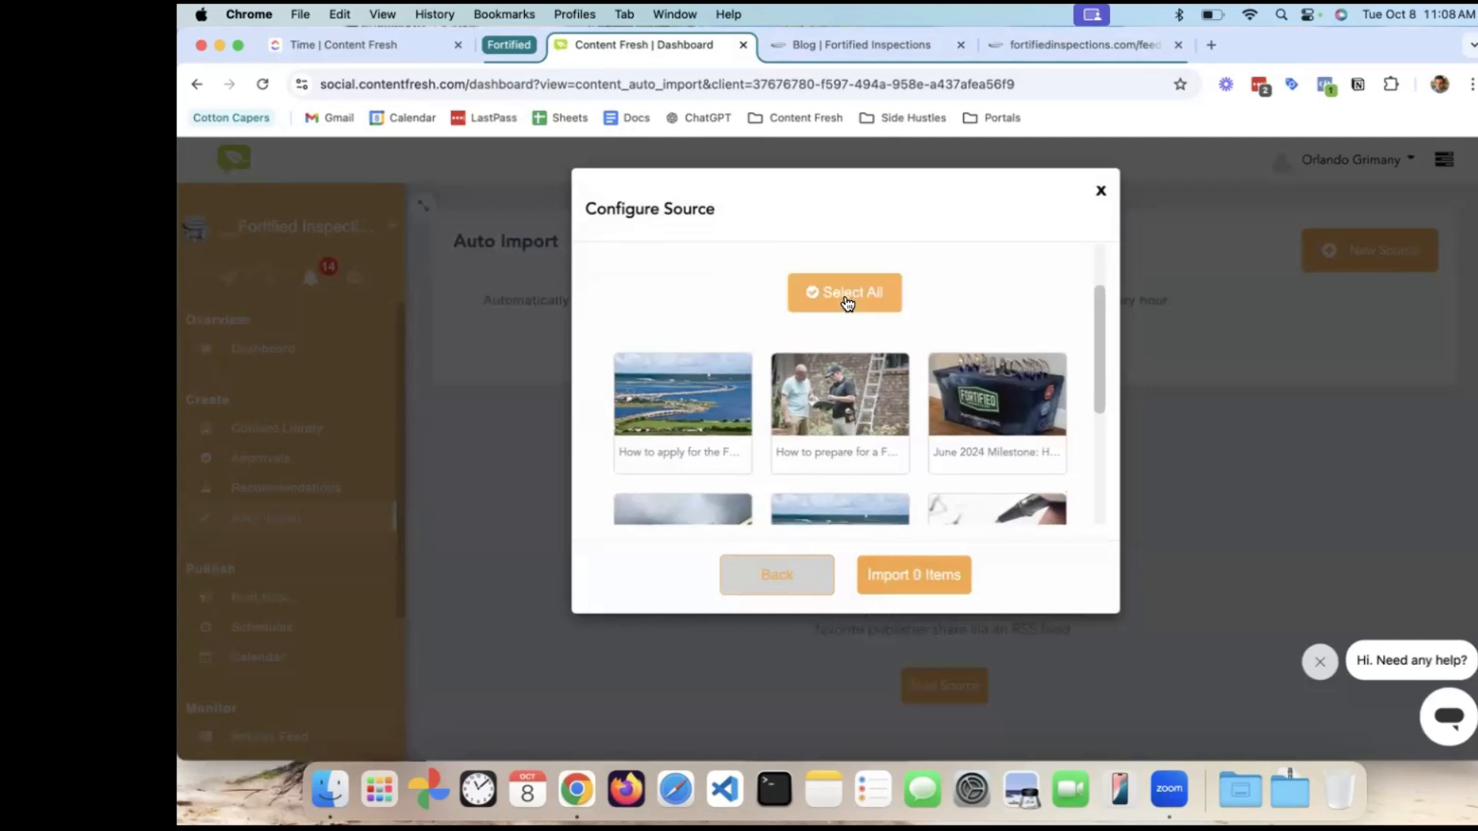
{"action": "left_click", "coordinate": [696, 389]}
{"action": "left_click", "coordinate": [862, 402]}
{"action": "left_click", "coordinate": [1001, 401]}
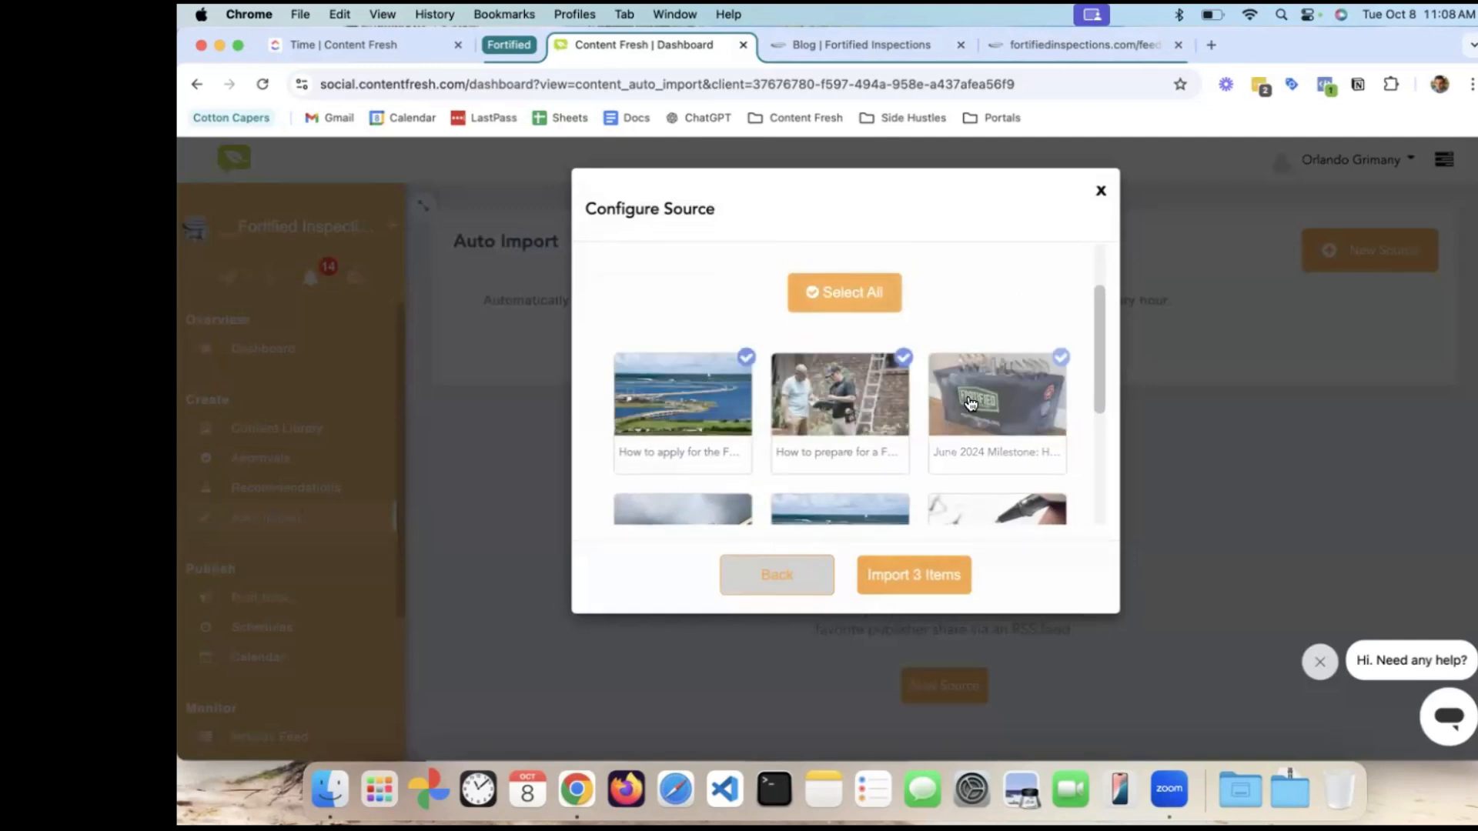
{"action": "left_click", "coordinate": [1015, 401]}
{"action": "left_click", "coordinate": [904, 398]}
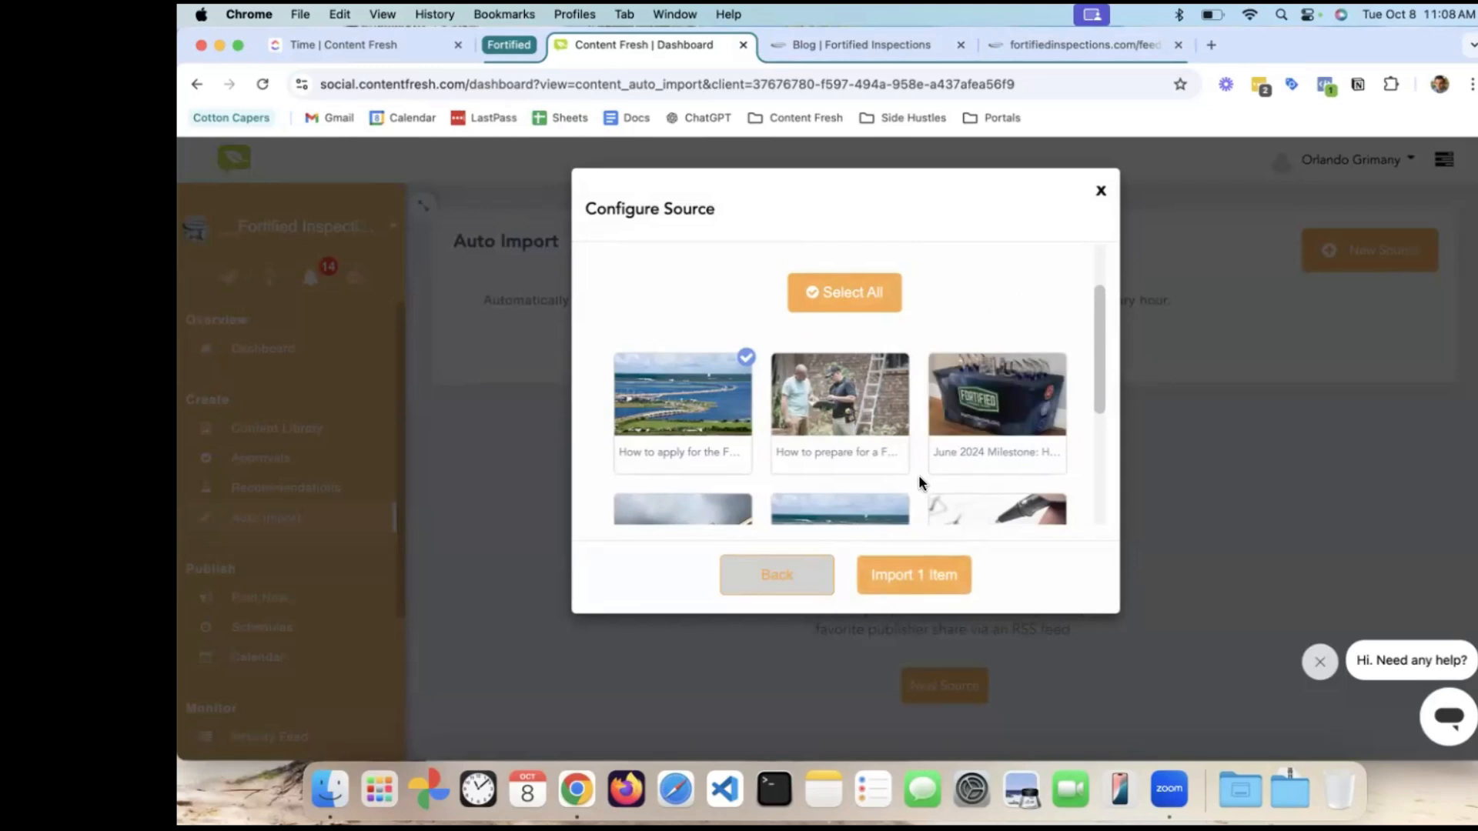
{"action": "left_click", "coordinate": [914, 579]}
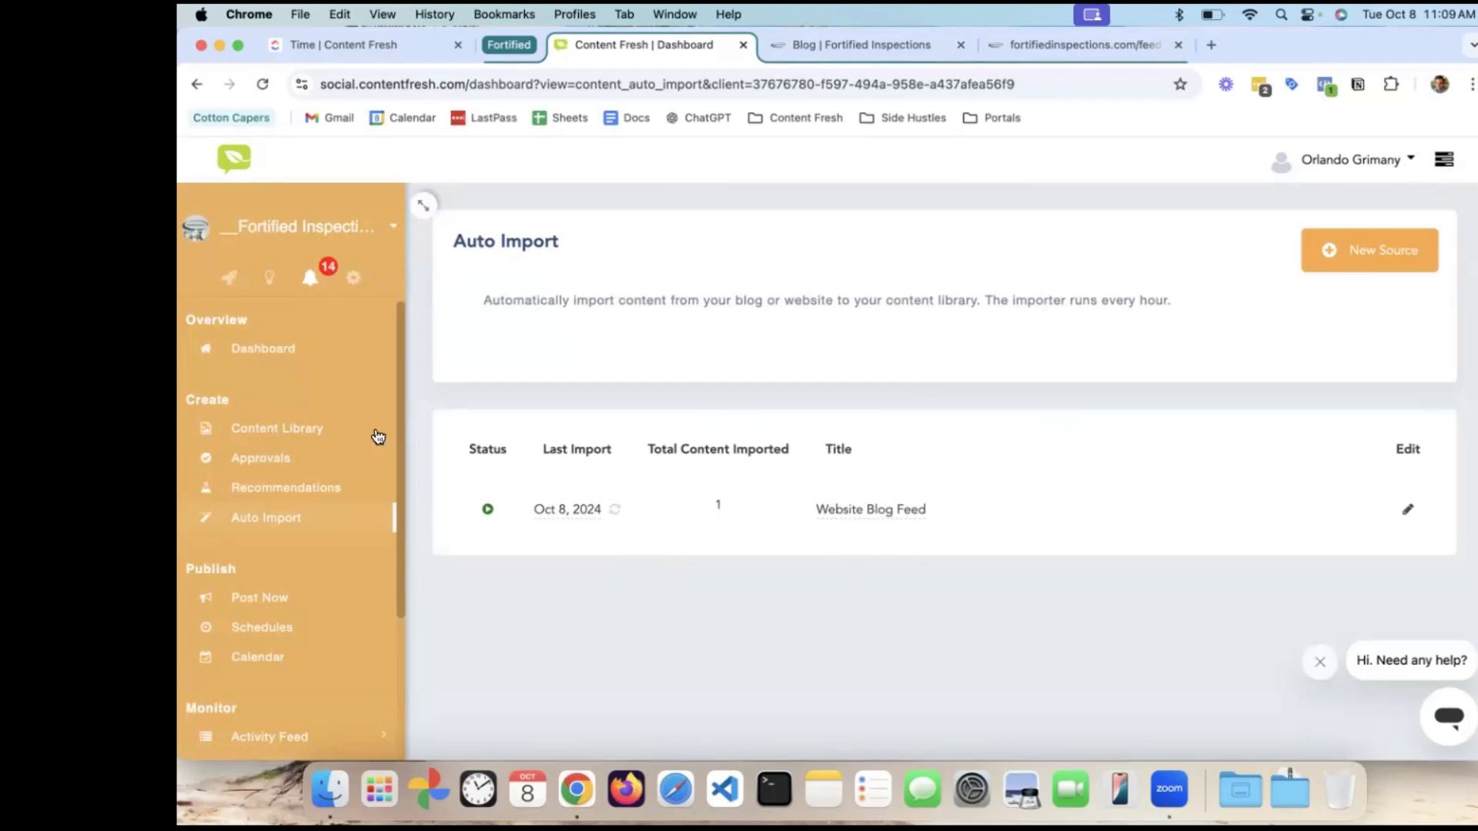
- Find the imported roof grant program post in the Content Library and examine its accounts, caption, link preview and tag
{"action": "left_click", "coordinate": [282, 437]}
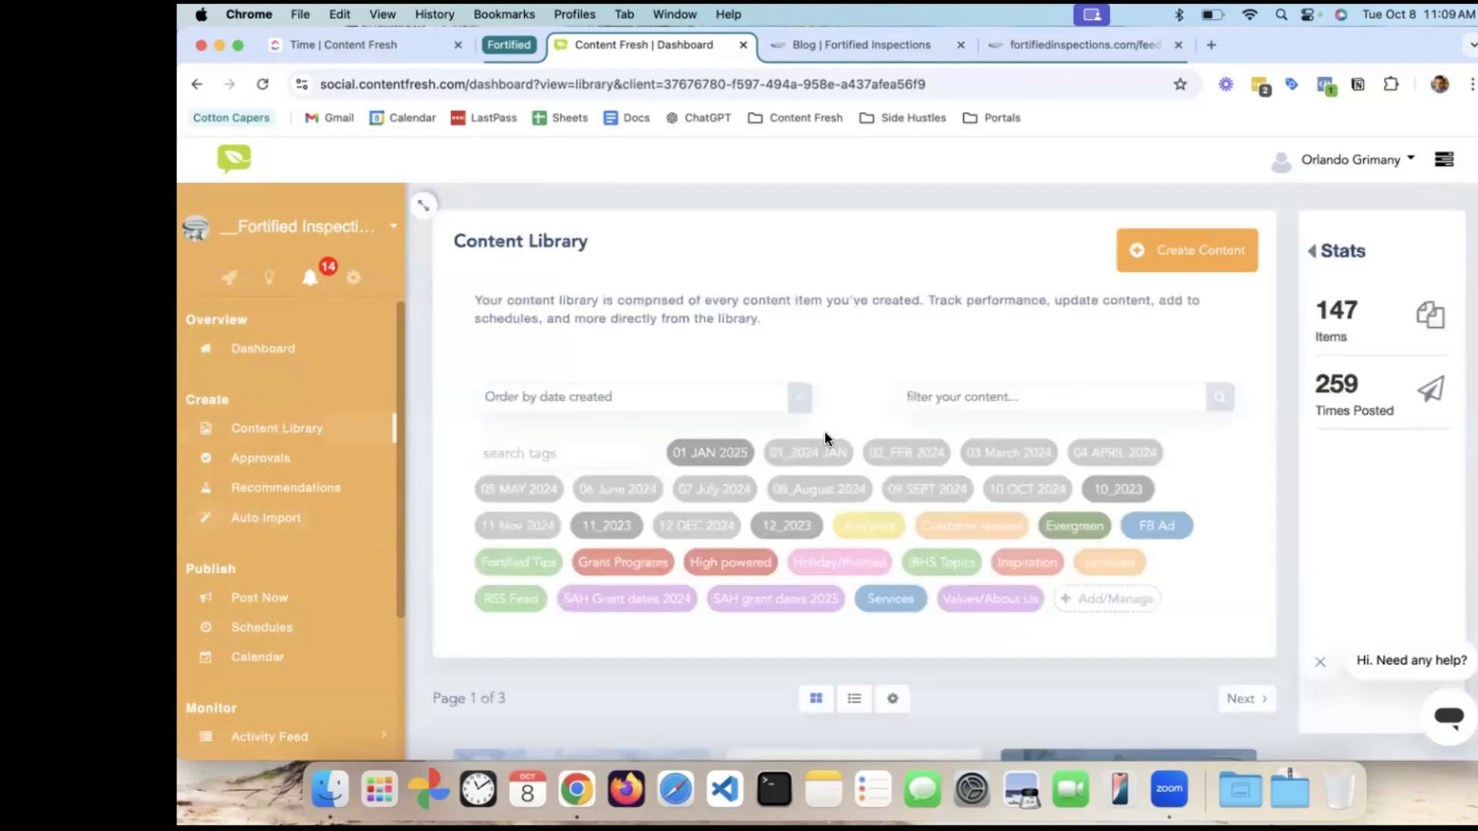
{"action": "scroll", "coordinate": [792, 401], "scroll_direction": "down", "scroll_amount": 6}
{"action": "scroll", "coordinate": [792, 400], "scroll_direction": "down", "scroll_amount": 4}
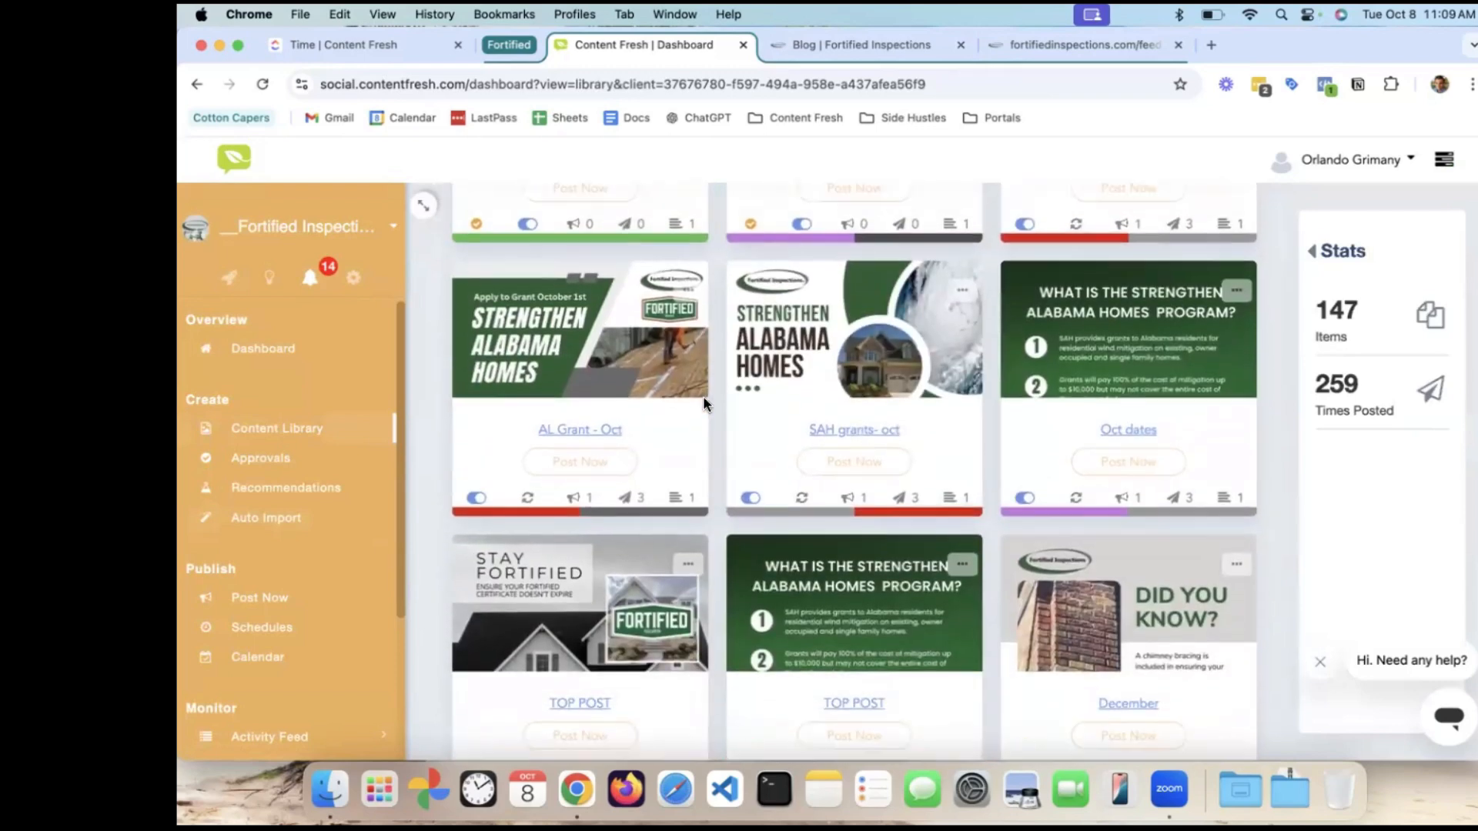
{"action": "scroll", "coordinate": [800, 478], "scroll_direction": "up", "scroll_amount": 4}
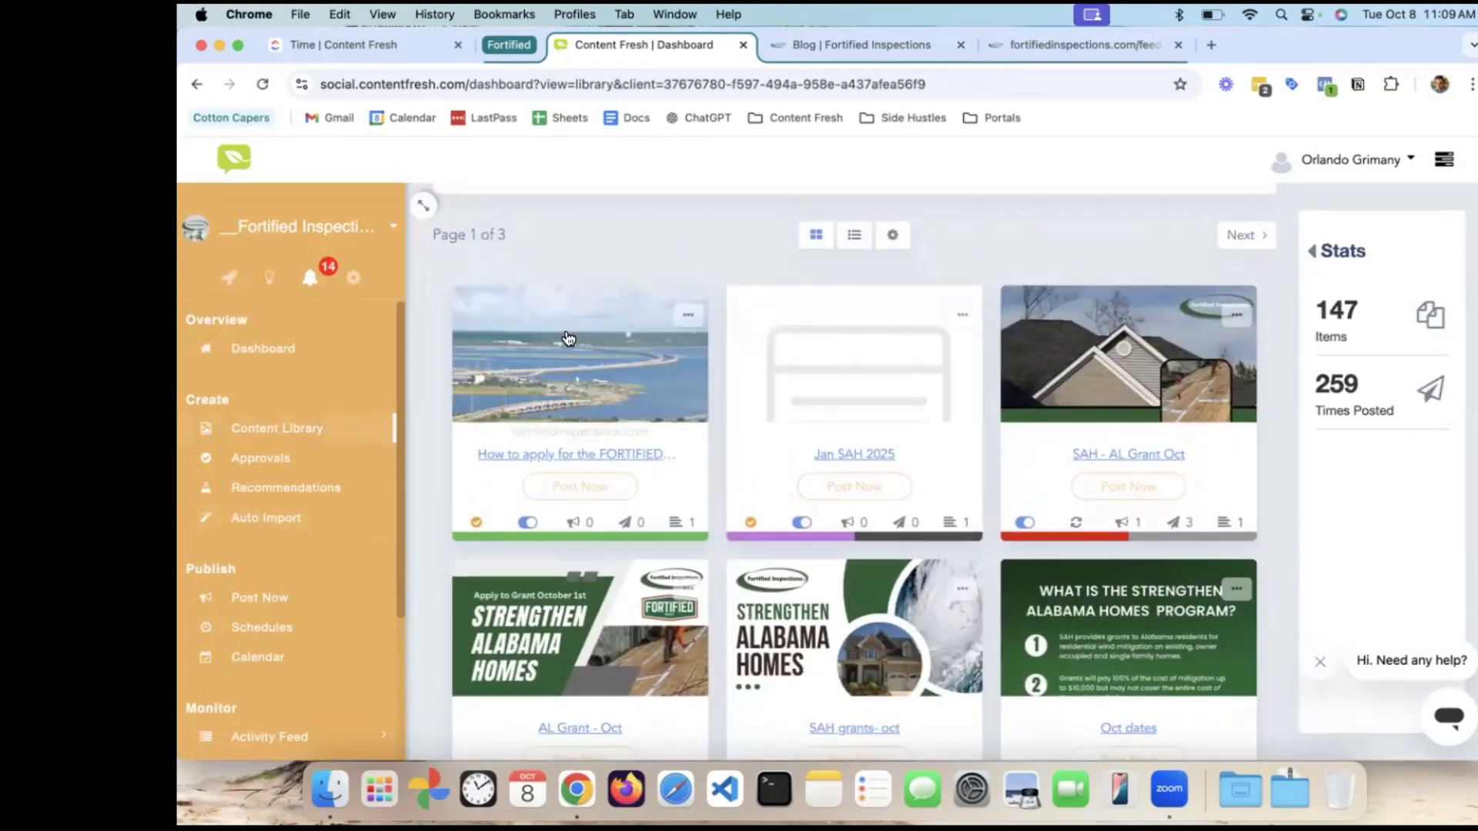
{"action": "left_click", "coordinate": [559, 366]}
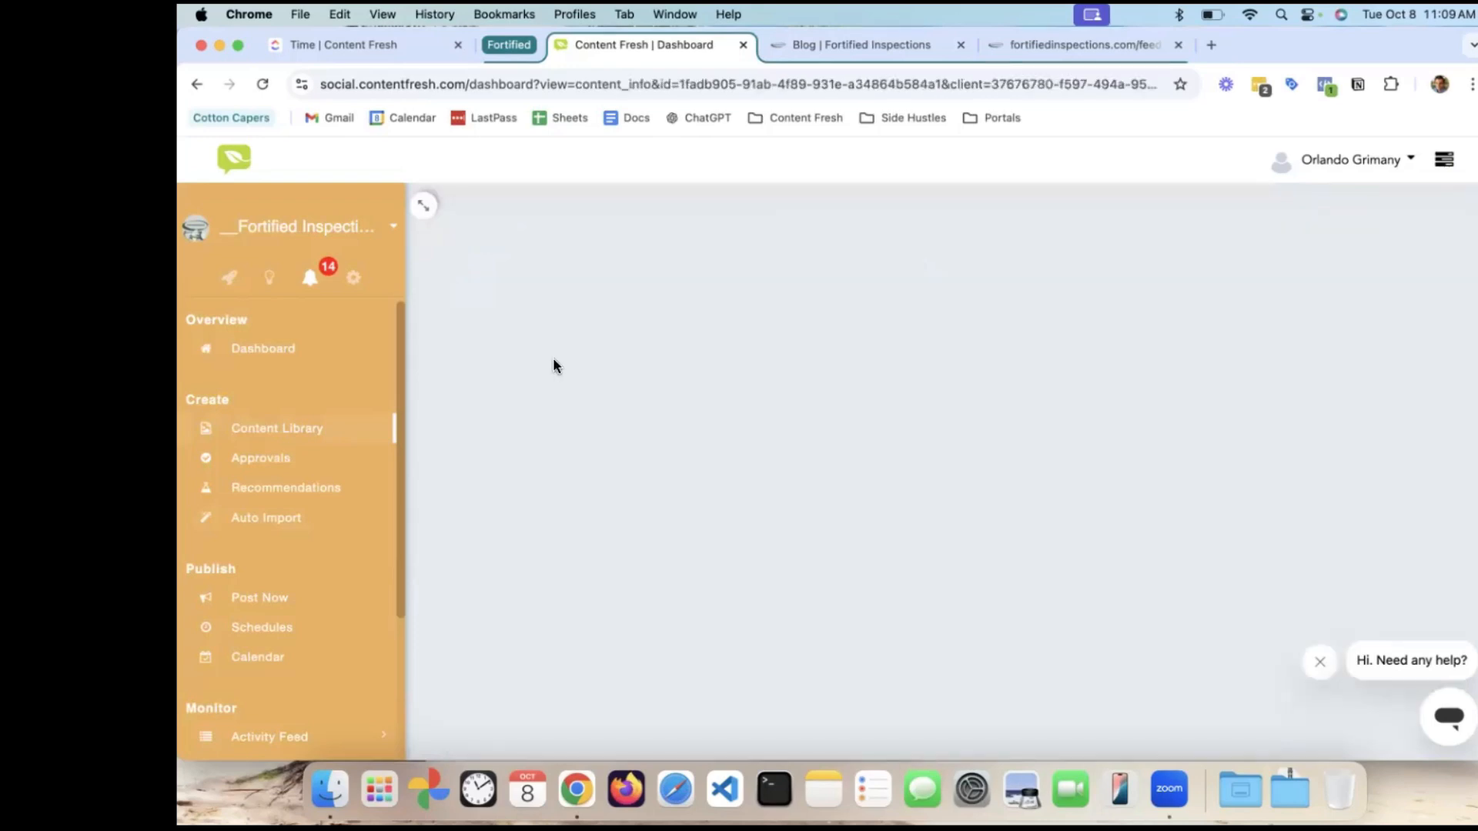
{"action": "scroll", "coordinate": [508, 419], "scroll_direction": "down", "scroll_amount": 3}
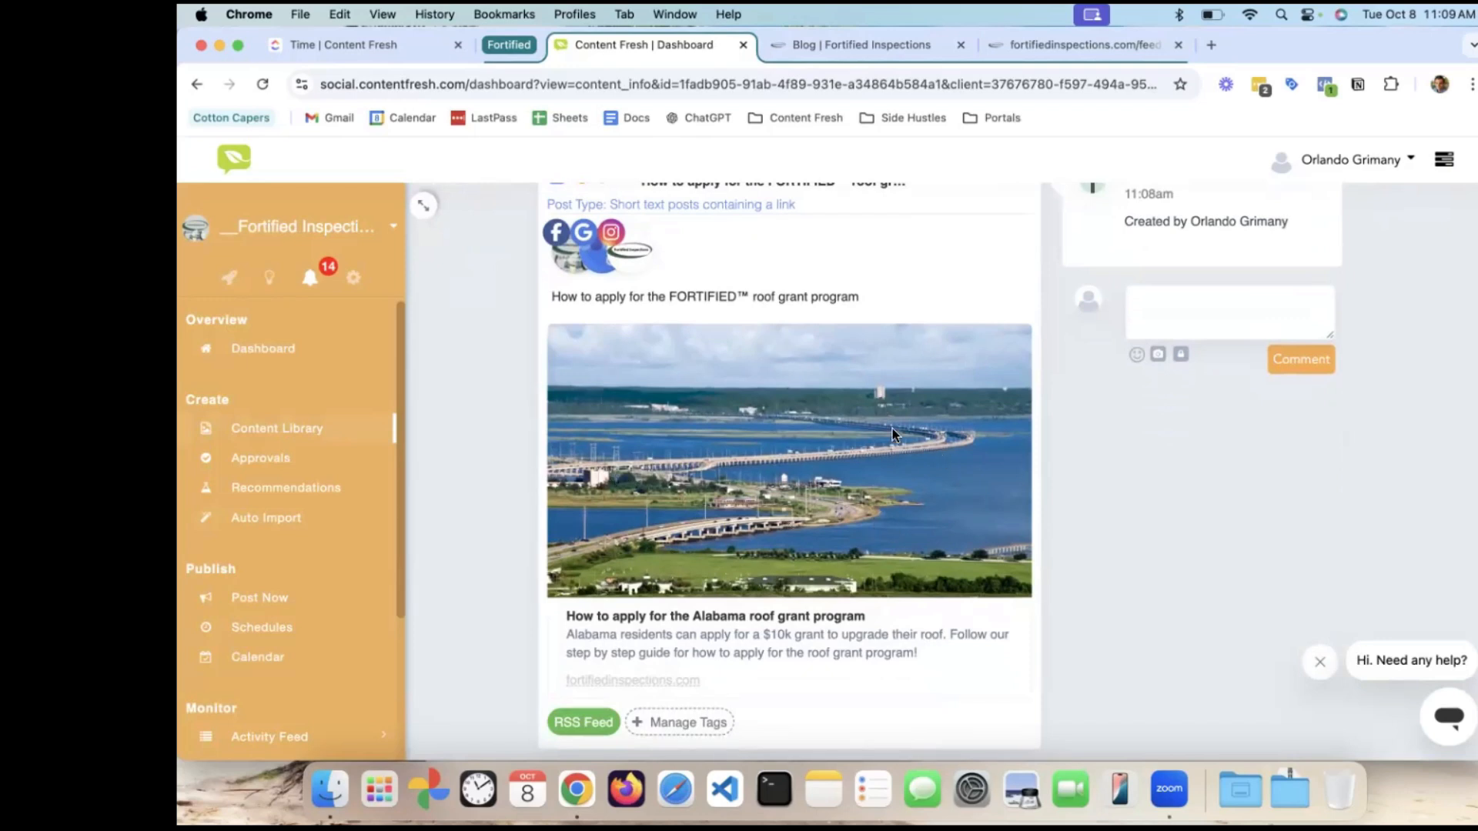
{"action": "scroll", "coordinate": [1109, 516], "scroll_direction": "up", "scroll_amount": 1}
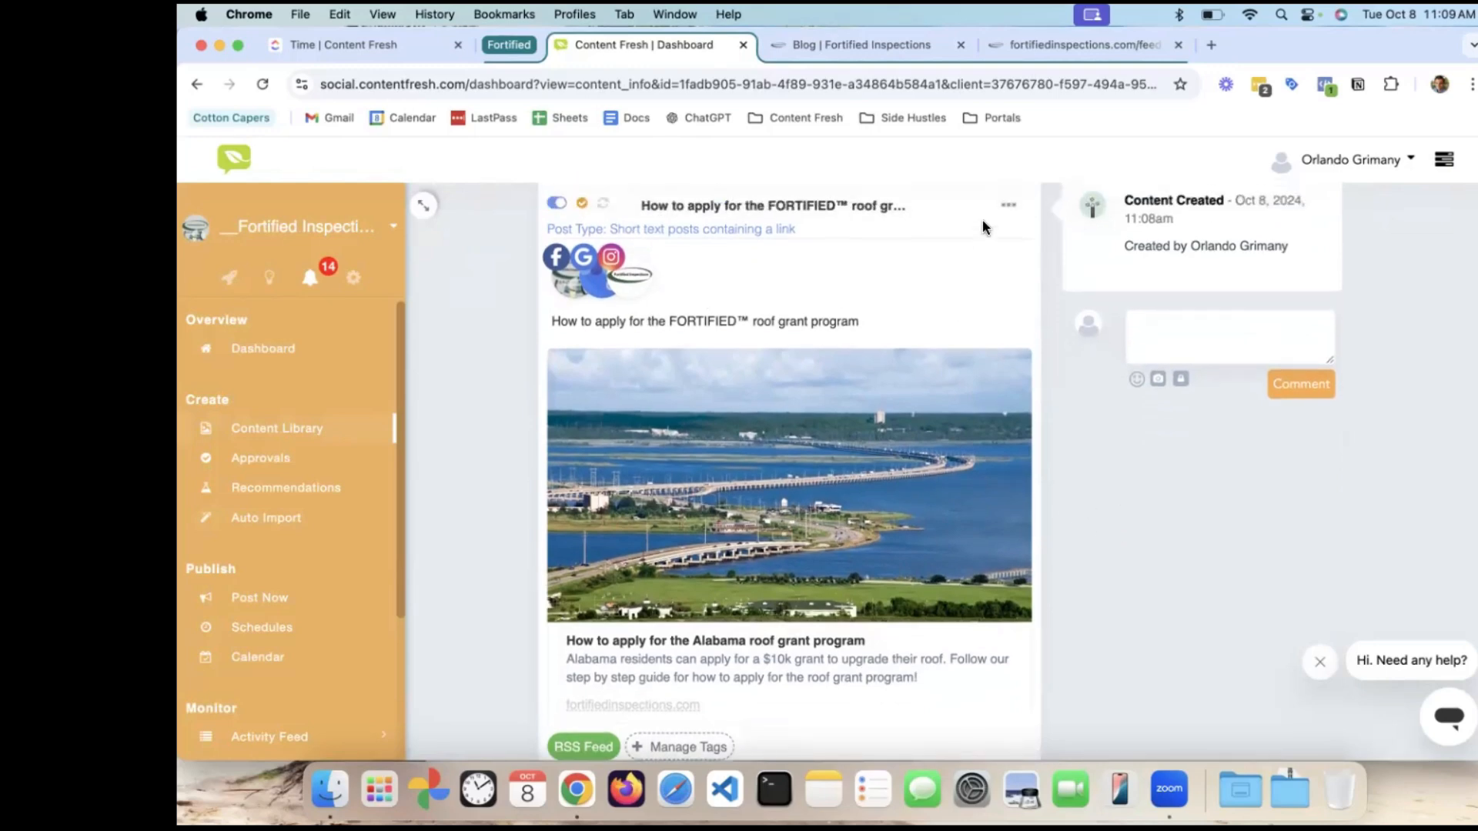
- Open the imported post for editing, check its media and captions, and close the editor without updating
{"action": "left_click", "coordinate": [1008, 205]}
{"action": "left_click", "coordinate": [887, 299]}
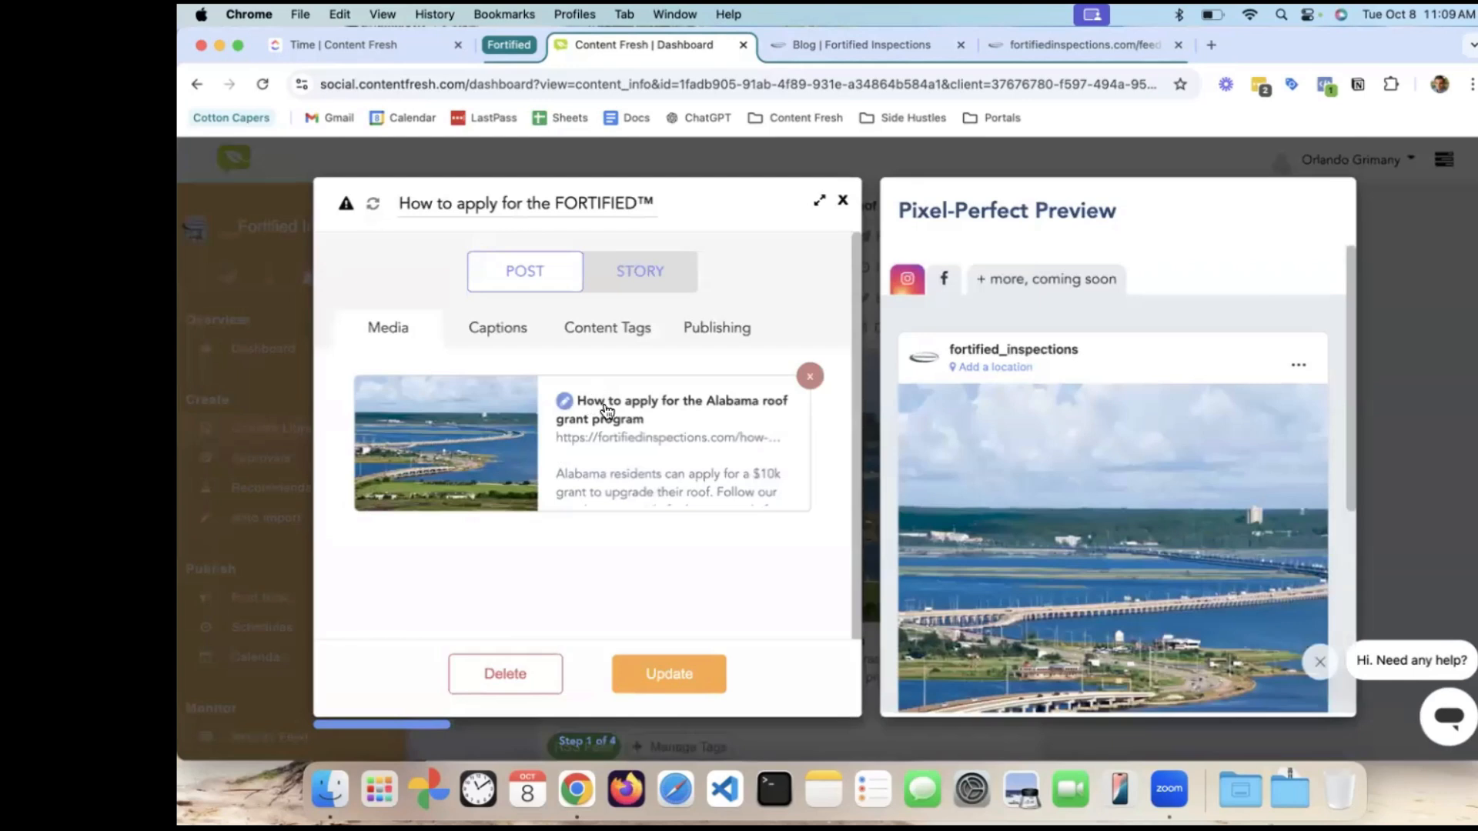
{"action": "left_click", "coordinate": [492, 329]}
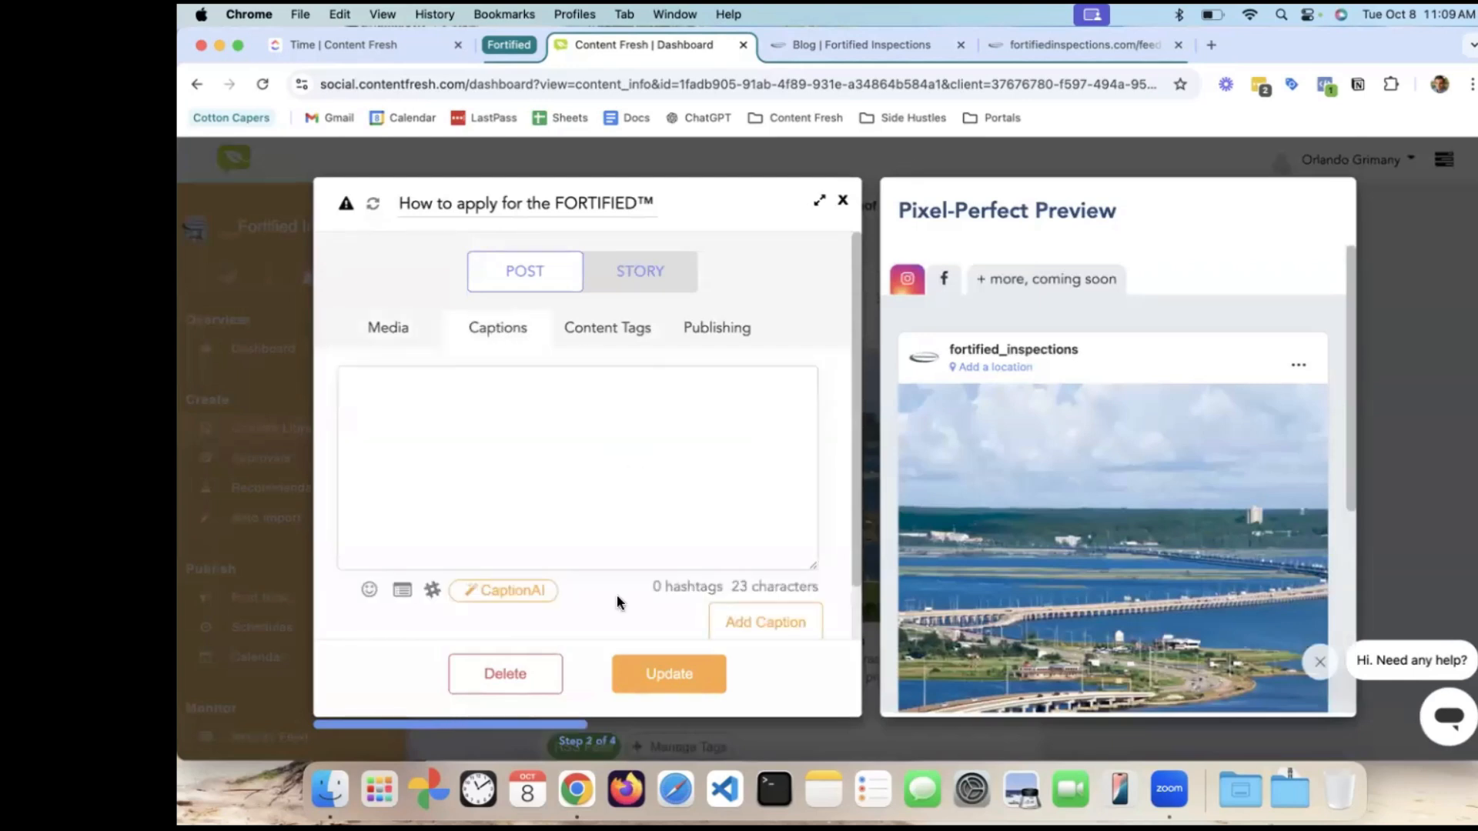
{"action": "left_click", "coordinate": [843, 200]}
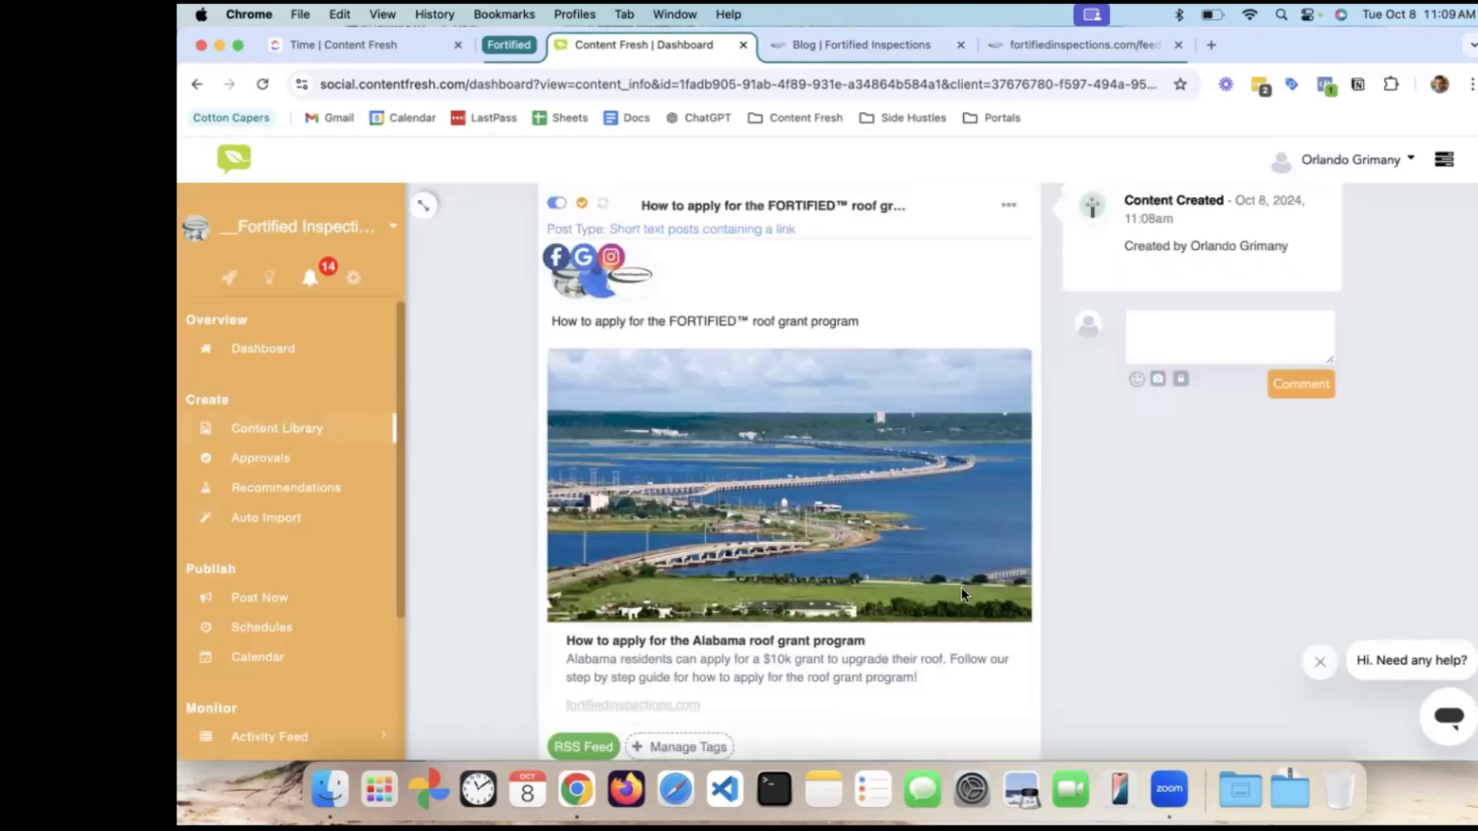
{"action": "scroll", "coordinate": [1112, 531], "scroll_direction": "down", "scroll_amount": 1}
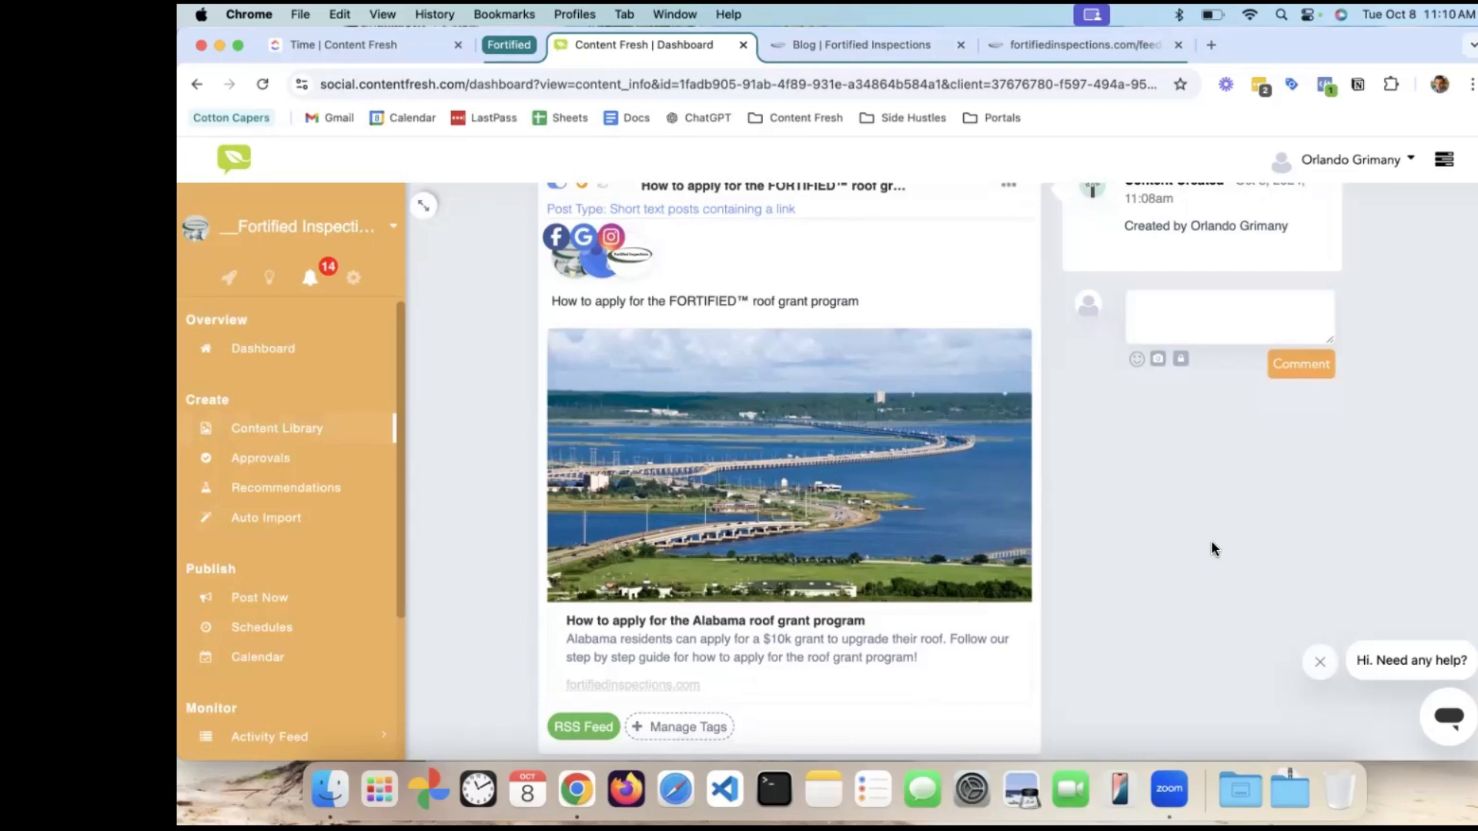
- Switch to the NeaProini News client and review its list of auto-import sources
{"action": "left_click", "coordinate": [311, 233]}
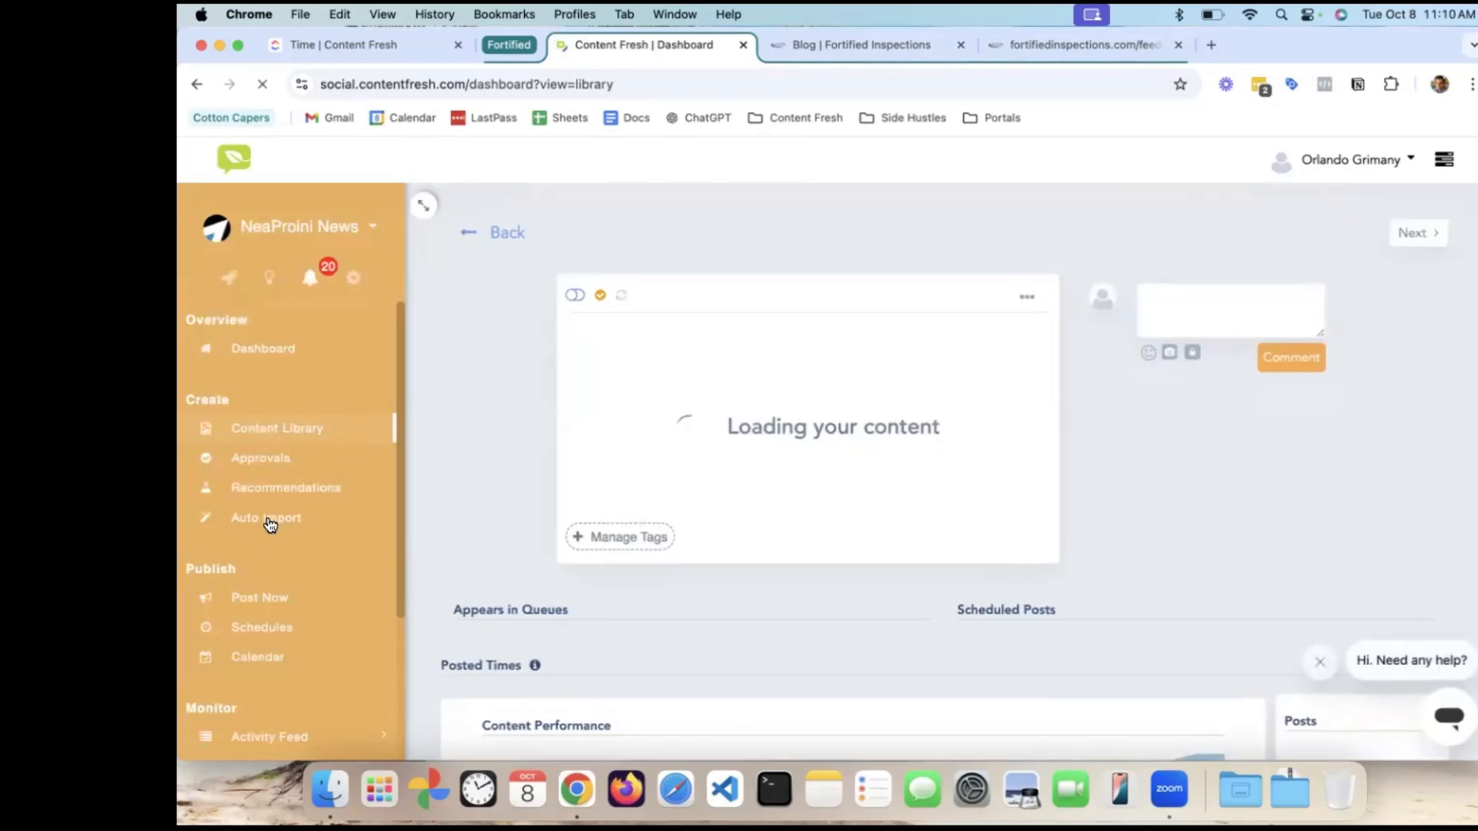
{"action": "left_click", "coordinate": [269, 520]}
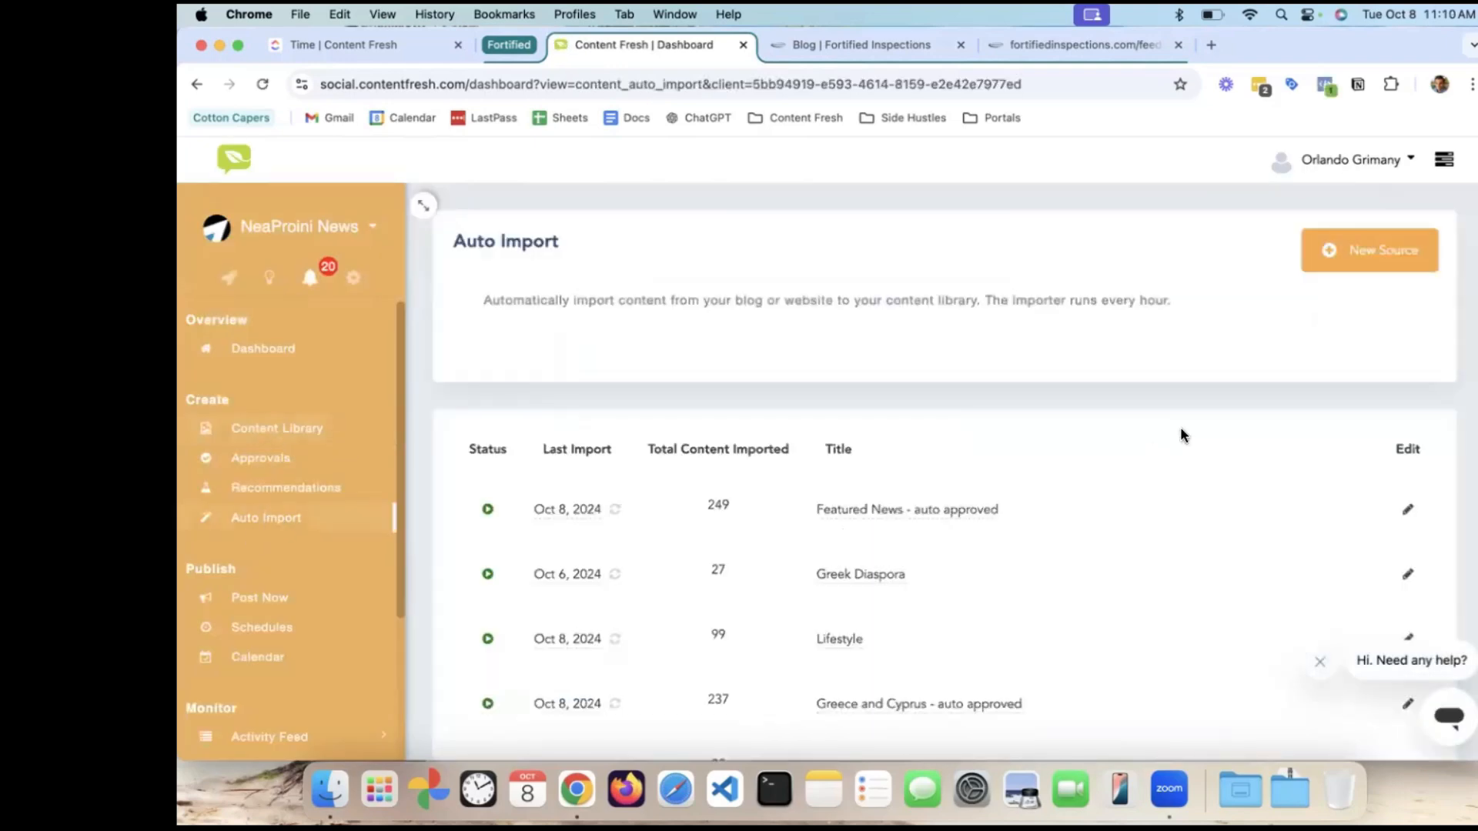
{"action": "scroll", "coordinate": [1133, 475], "scroll_direction": "down", "scroll_amount": 3}
{"action": "scroll", "coordinate": [1134, 475], "scroll_direction": "down", "scroll_amount": 2}
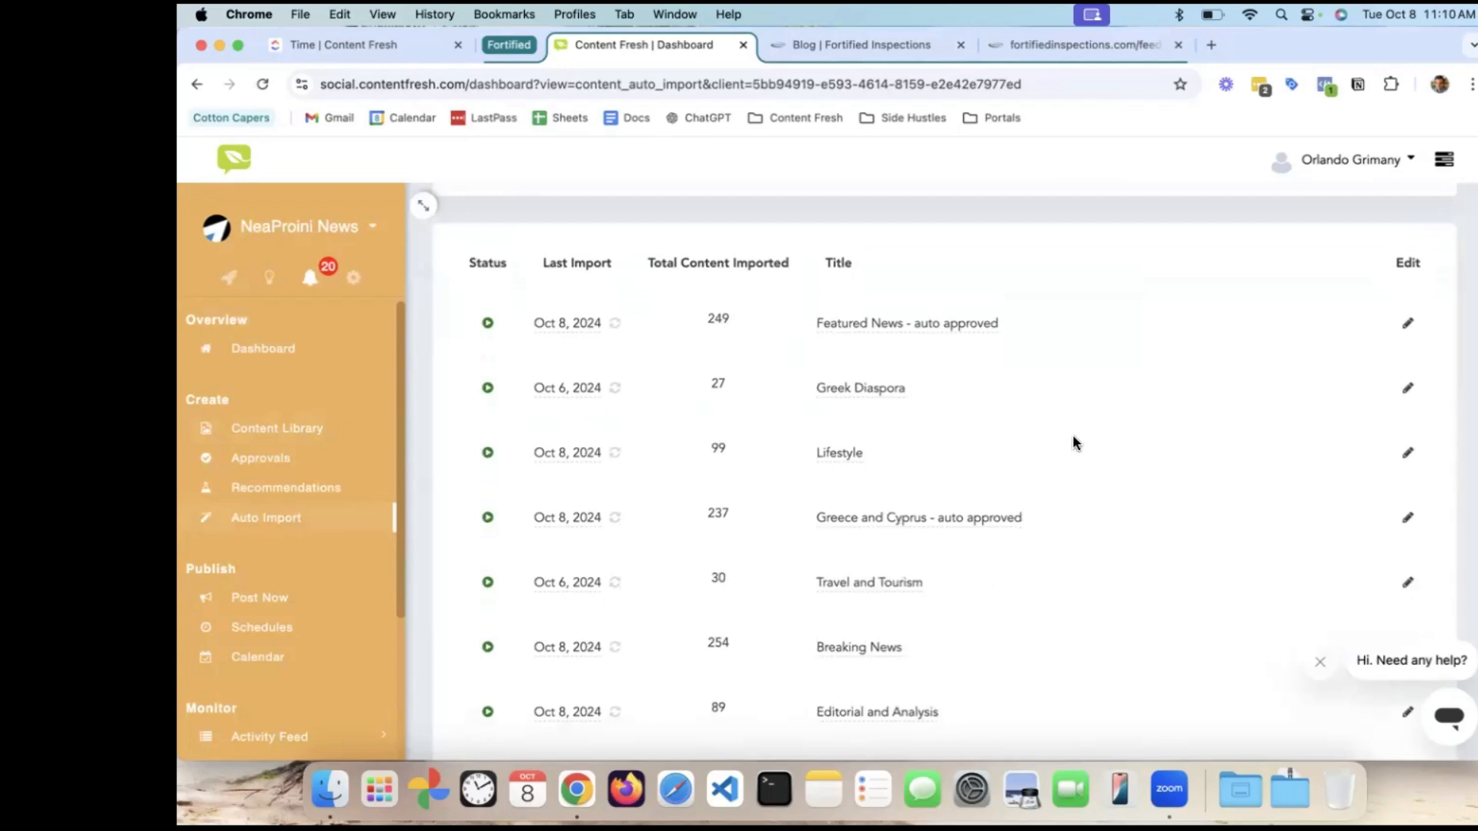
{"action": "scroll", "coordinate": [1043, 550], "scroll_direction": "down", "scroll_amount": 3}
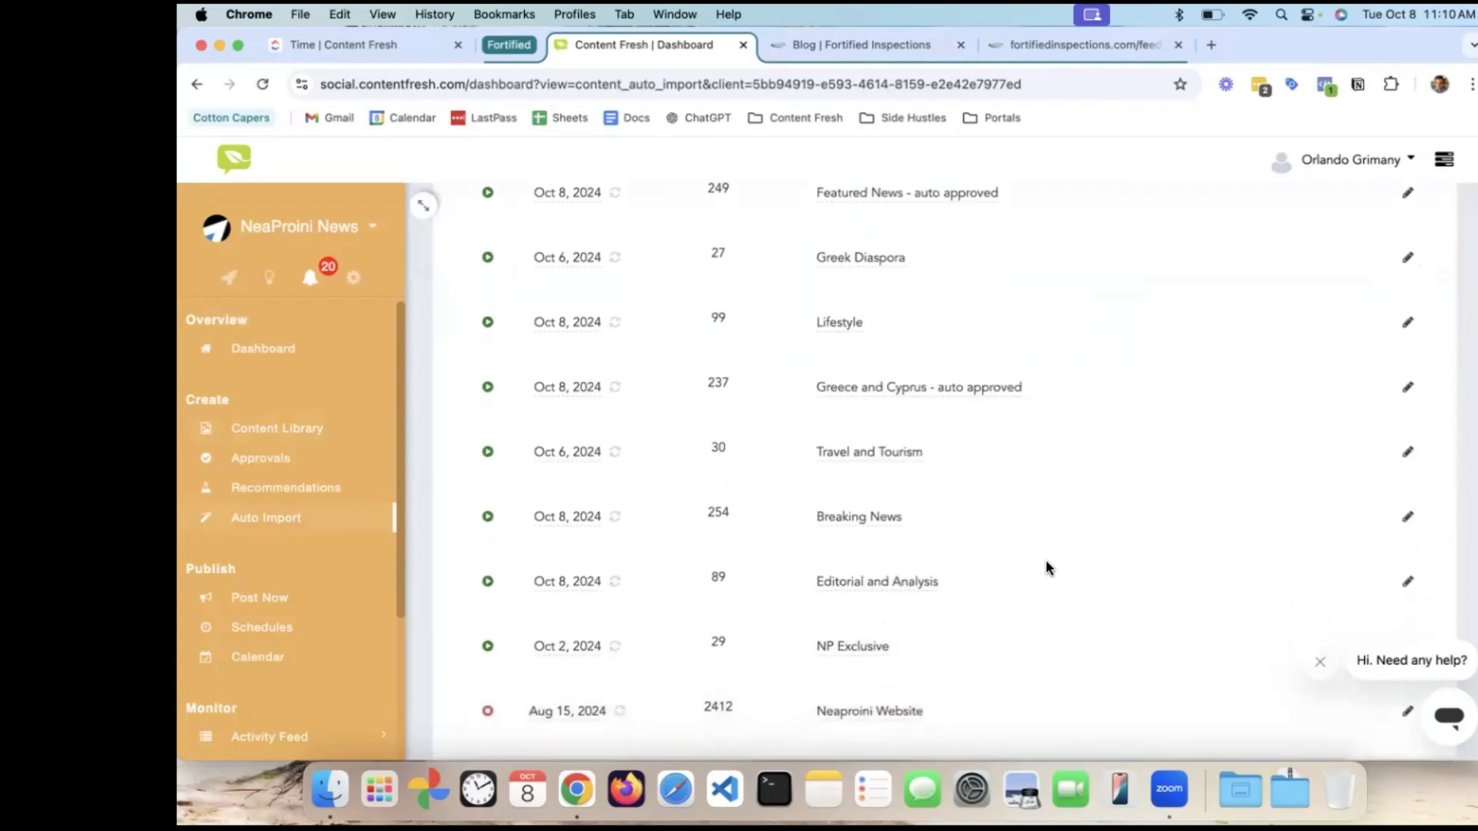
{"action": "scroll", "coordinate": [1035, 538], "scroll_direction": "up", "scroll_amount": 3}
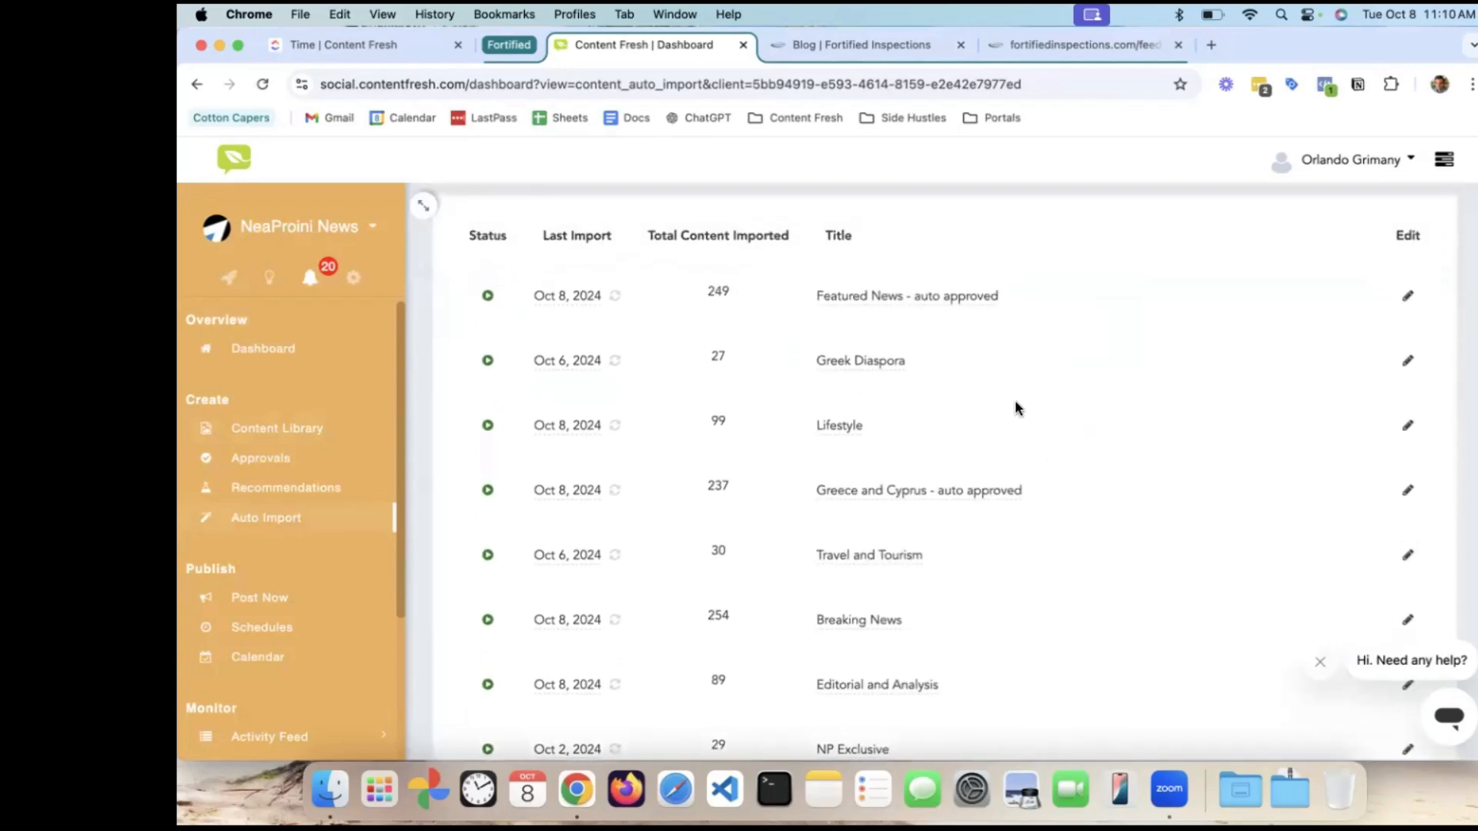
{"action": "scroll", "coordinate": [1016, 408], "scroll_direction": "up", "scroll_amount": 1}
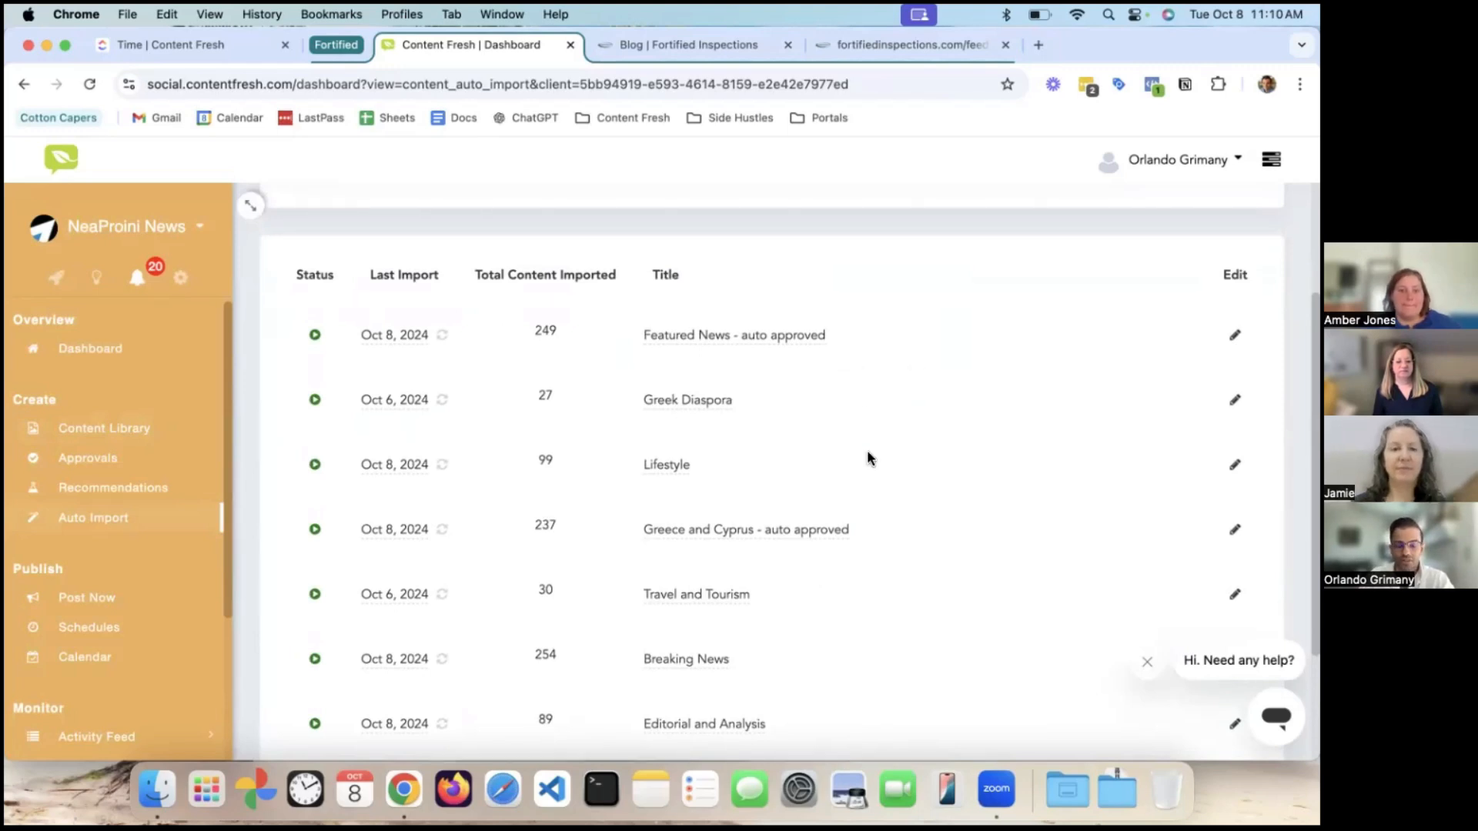
{"action": "scroll", "coordinate": [870, 453], "scroll_direction": "down", "scroll_amount": 1}
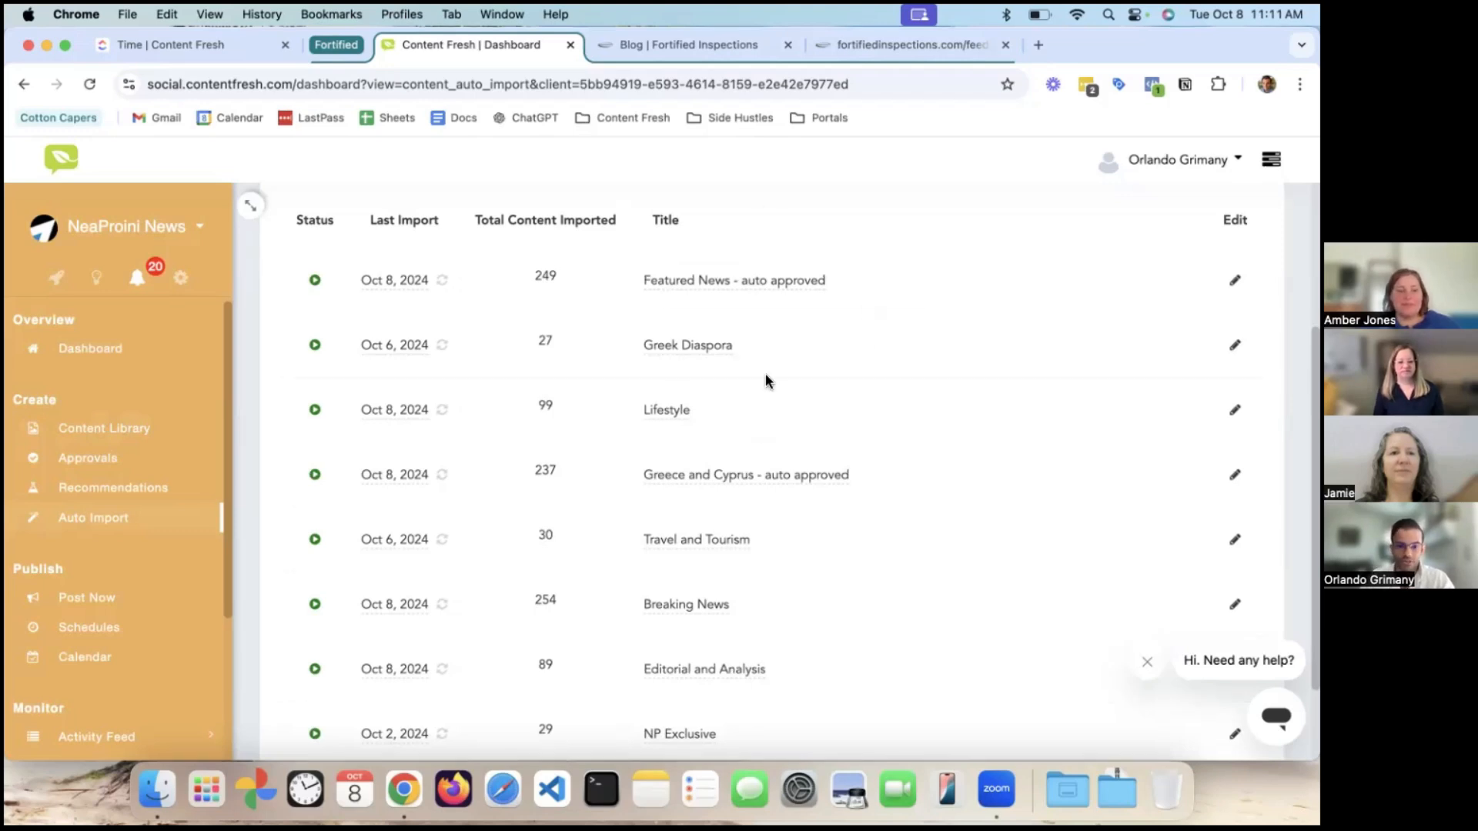
- Check the feed addresses behind the Lifestyle and Breaking News sources
{"action": "mouse_move", "coordinate": [681, 422]}
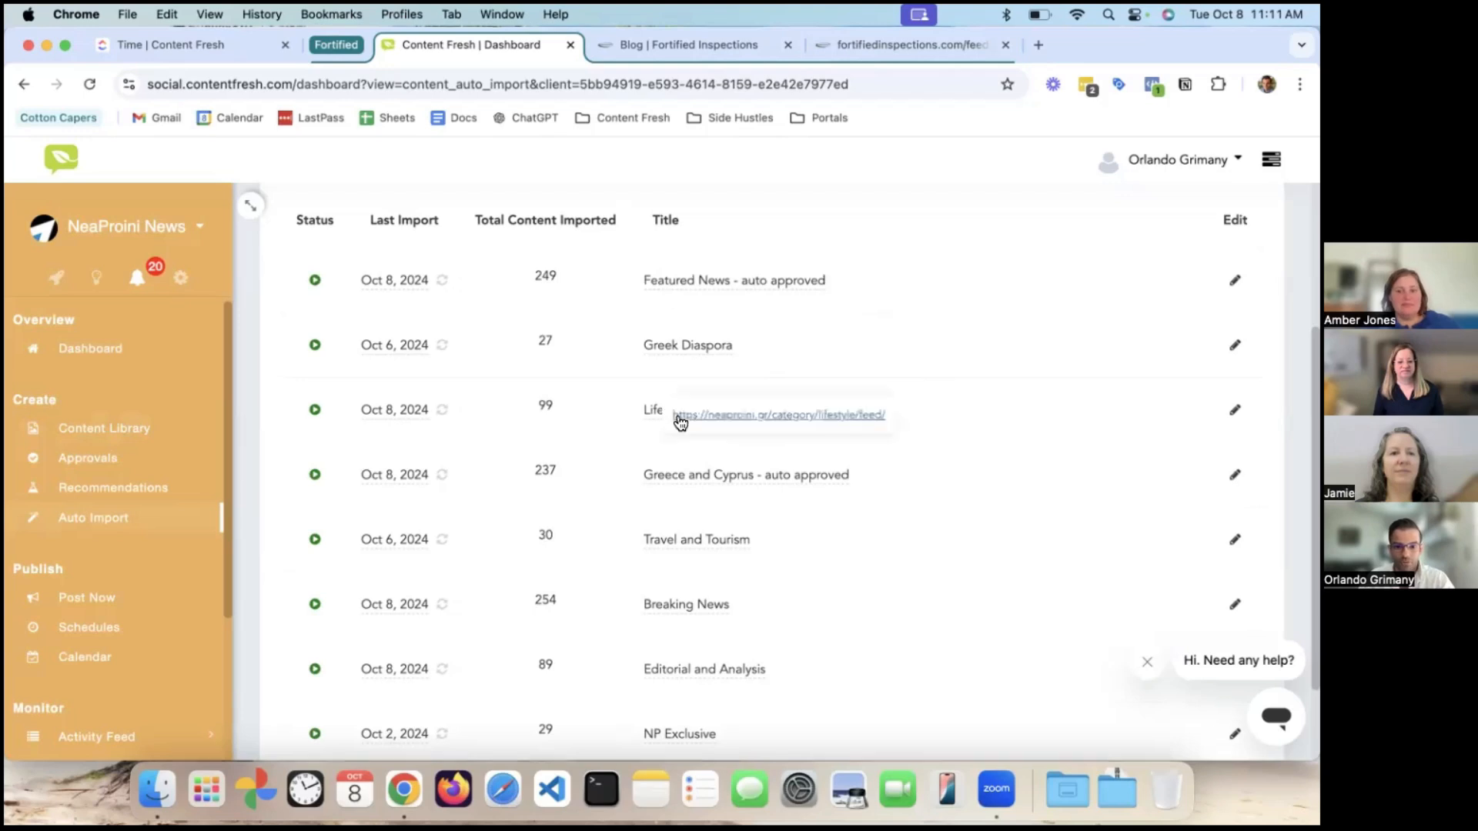
{"action": "scroll", "coordinate": [769, 420], "scroll_direction": "down", "scroll_amount": 1}
{"action": "mouse_move", "coordinate": [689, 537]}
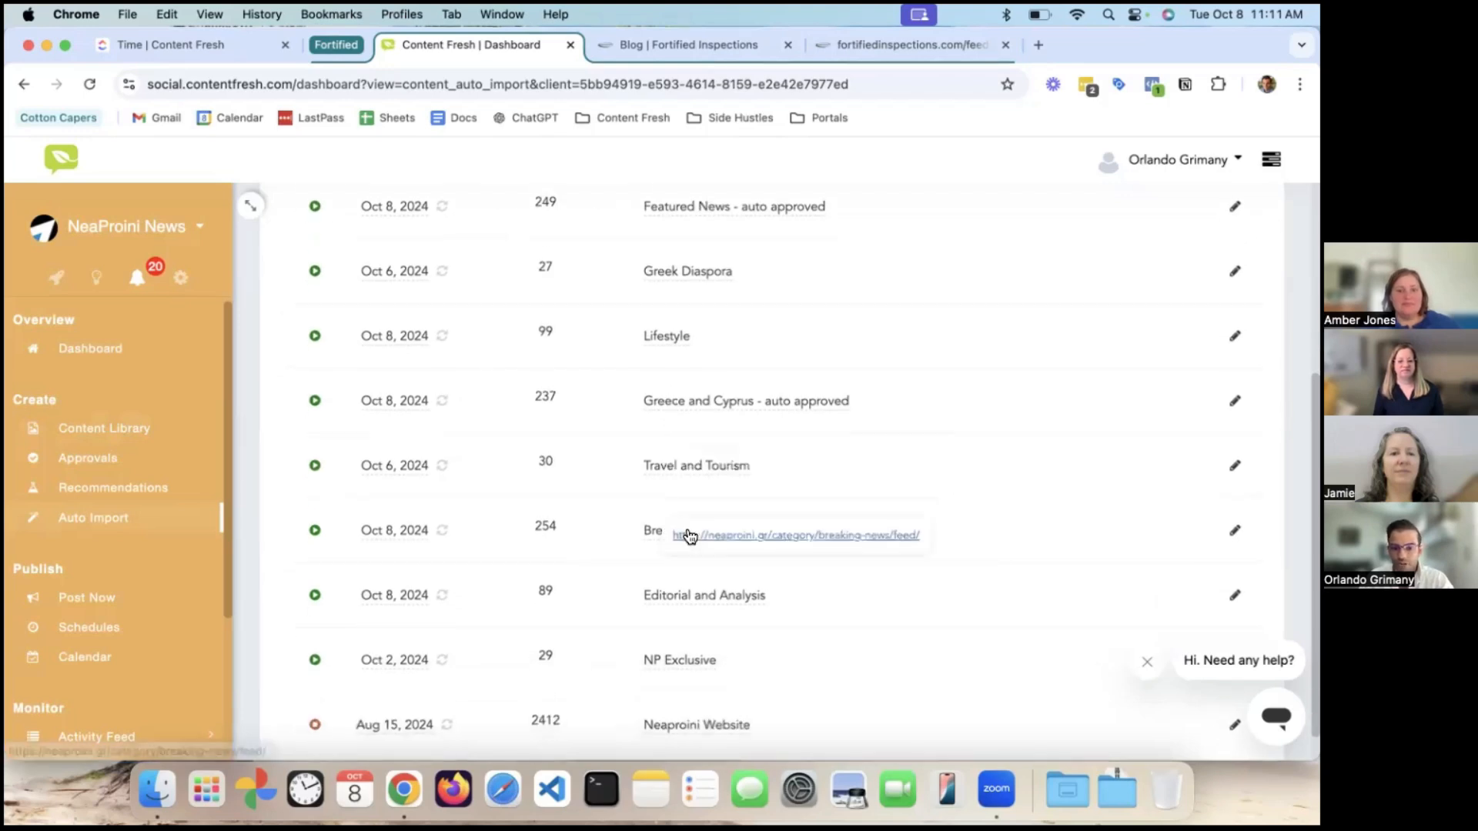
{"action": "scroll", "coordinate": [793, 423], "scroll_direction": "up", "scroll_amount": 1}
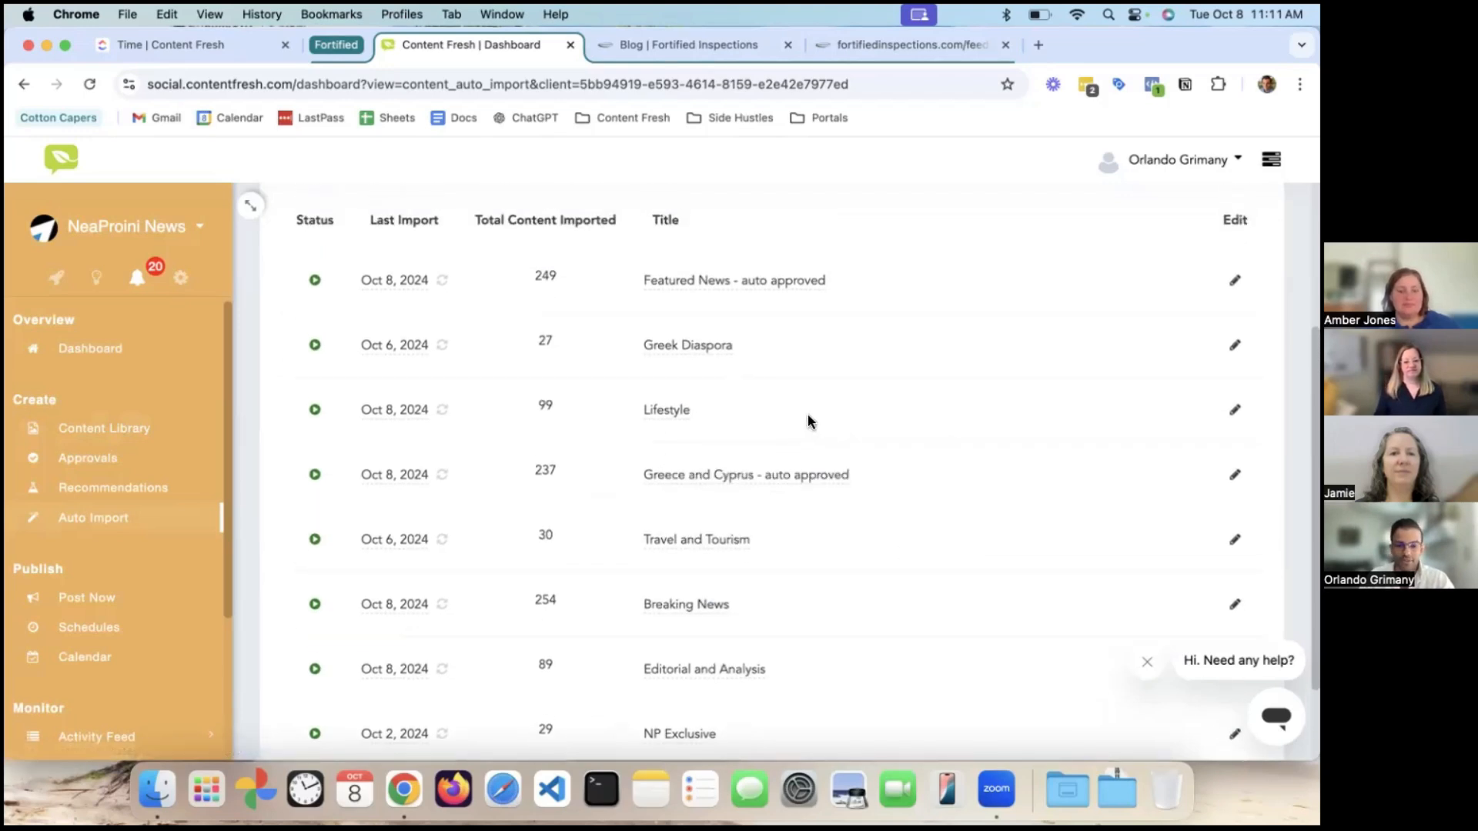
{"action": "scroll", "coordinate": [859, 414], "scroll_direction": "up", "scroll_amount": 1}
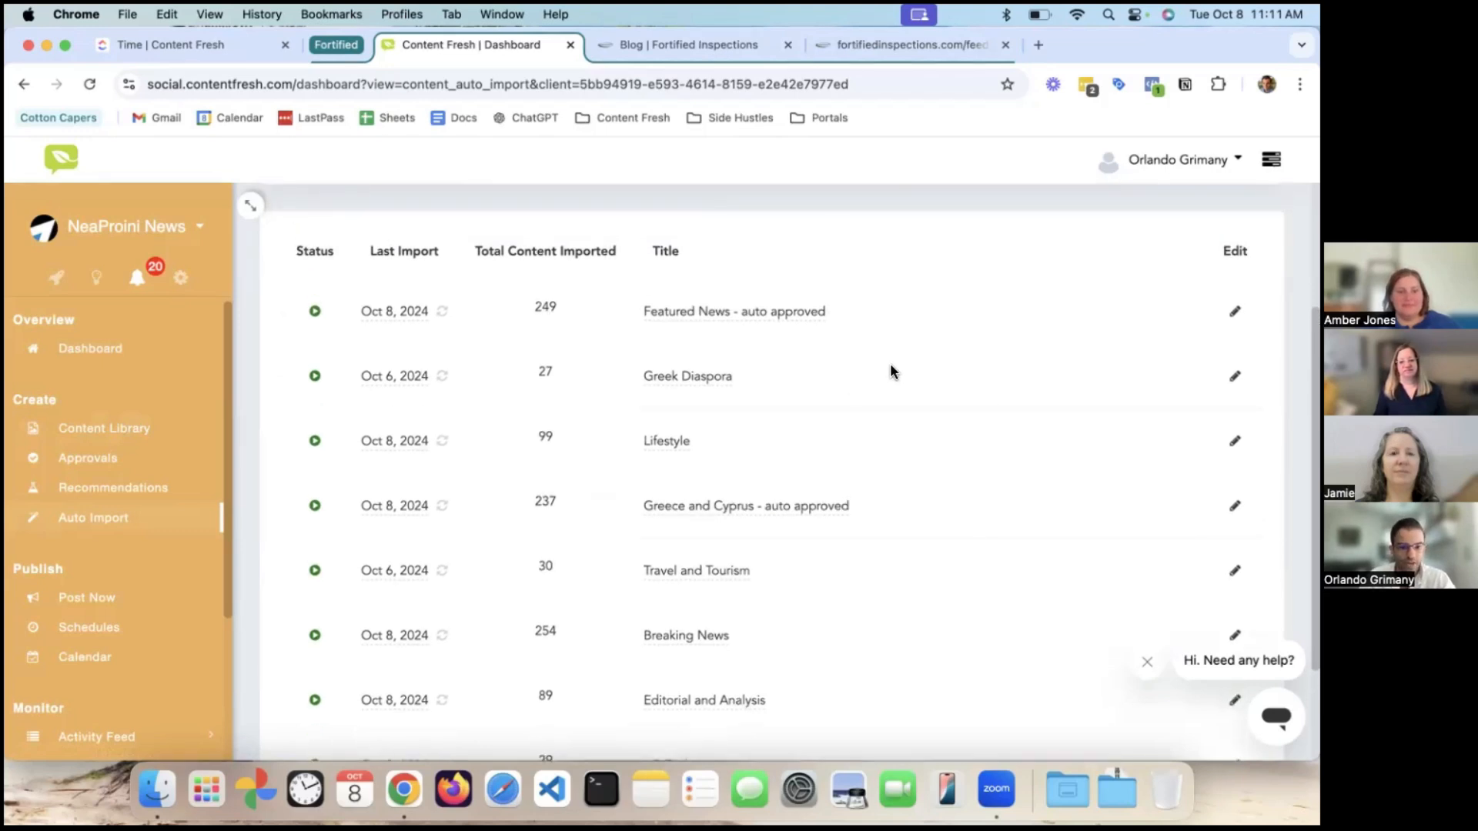
{"action": "scroll", "coordinate": [870, 332], "scroll_direction": "up", "scroll_amount": 1}
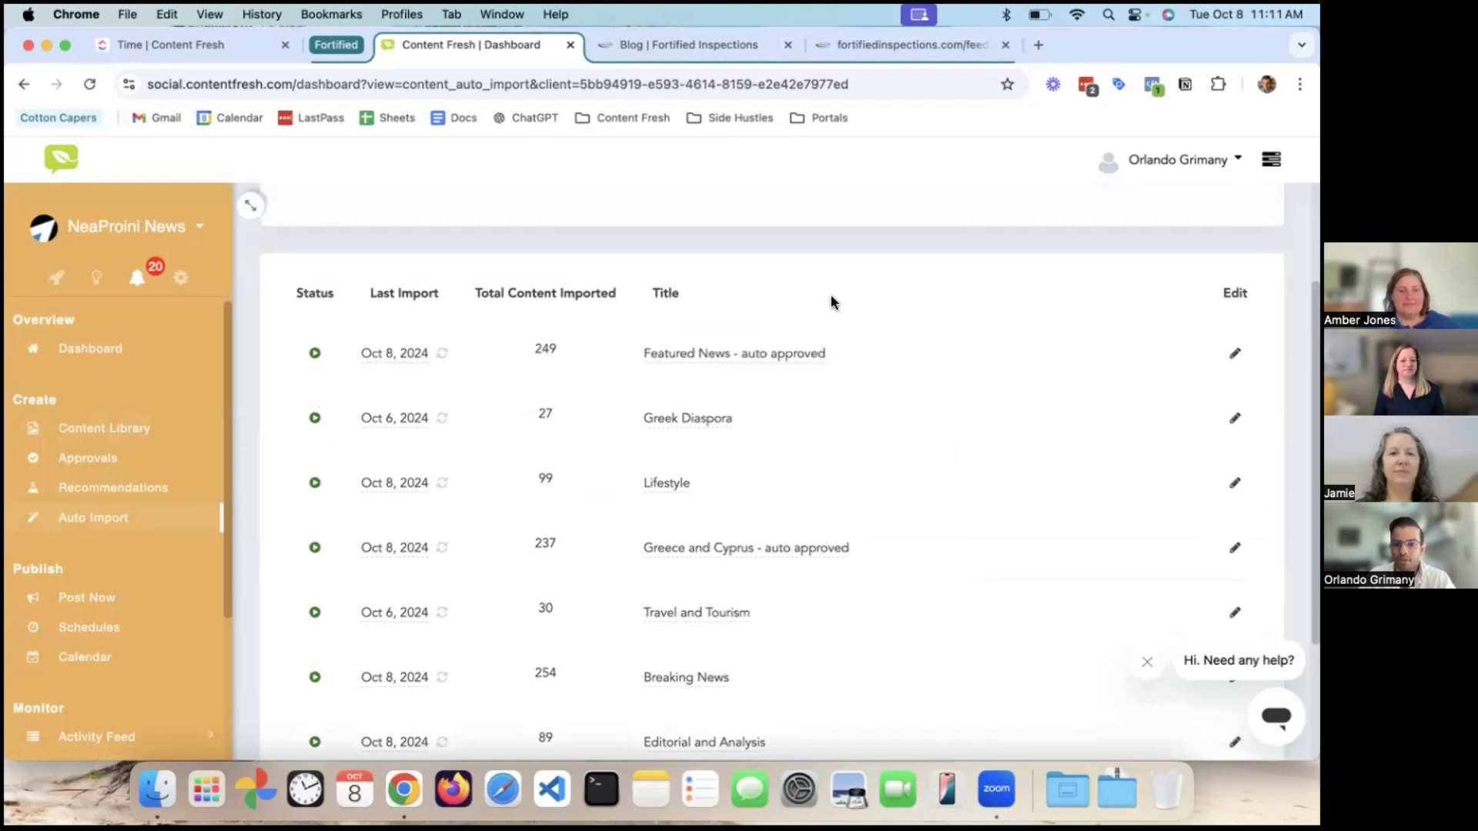